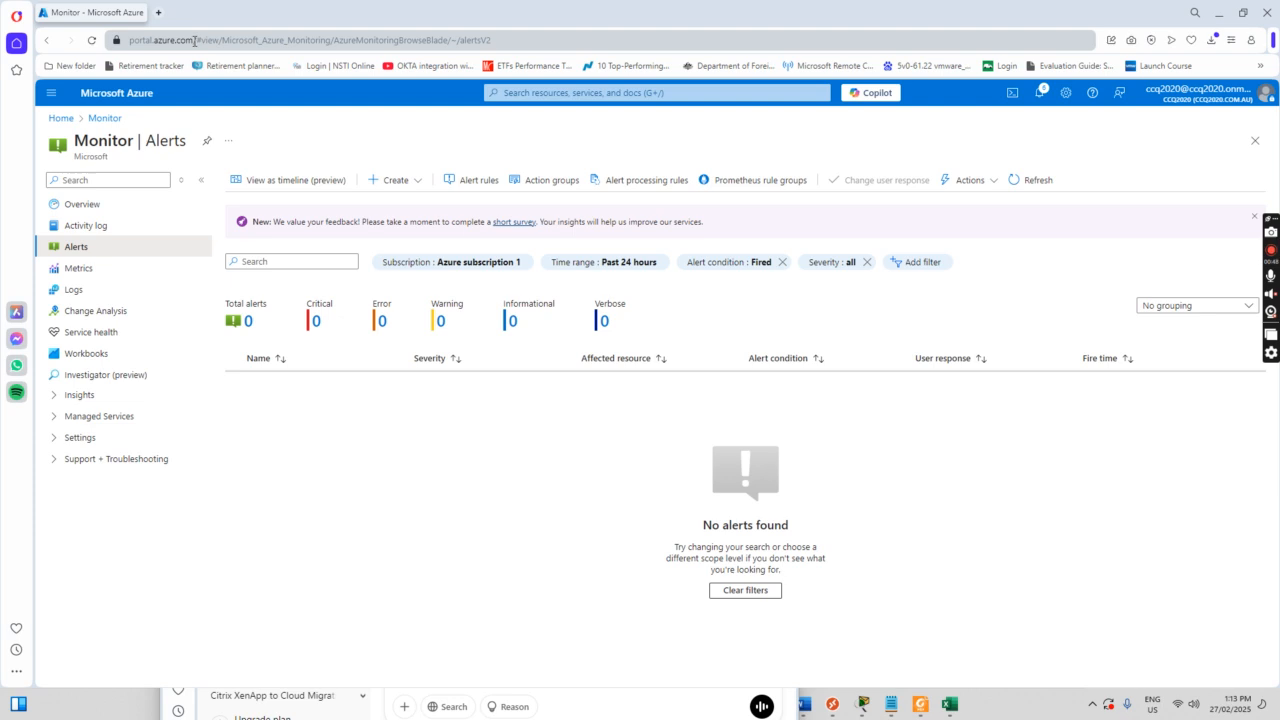
Step: Return to the portal Home page, then open Azure Monitor from the portal menu
click(52, 93)
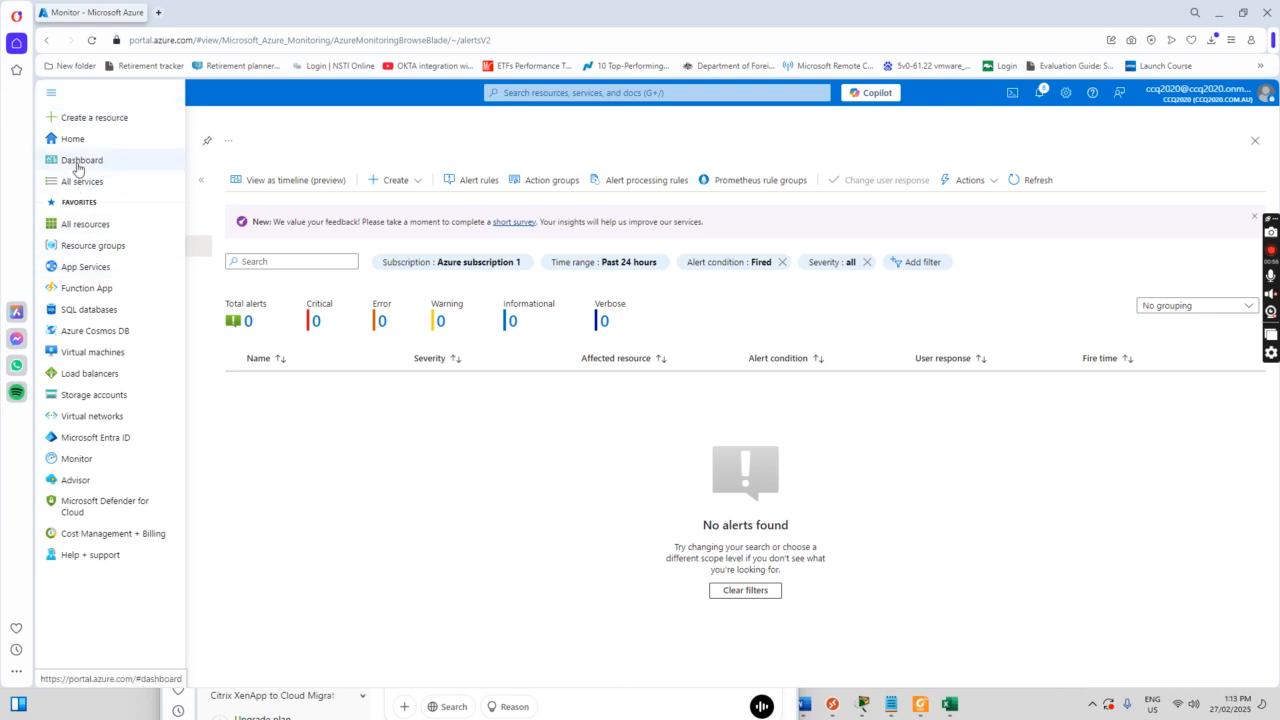
click(73, 139)
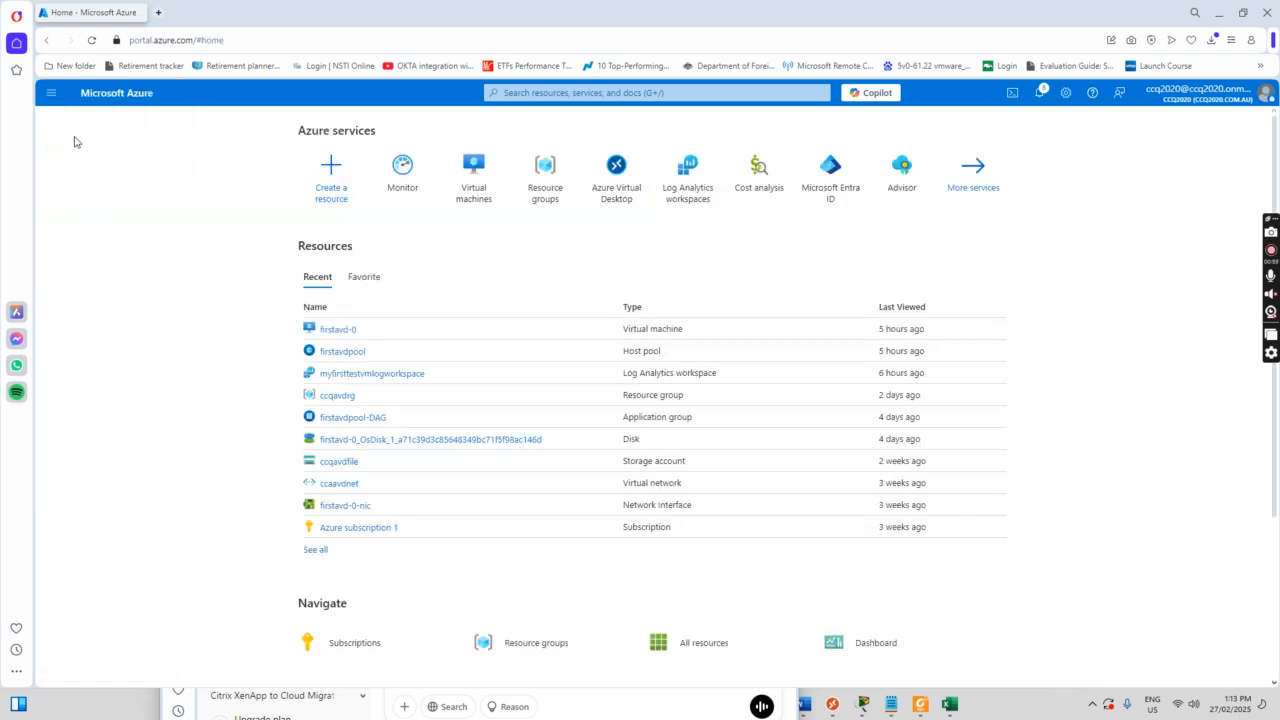
click(50, 92)
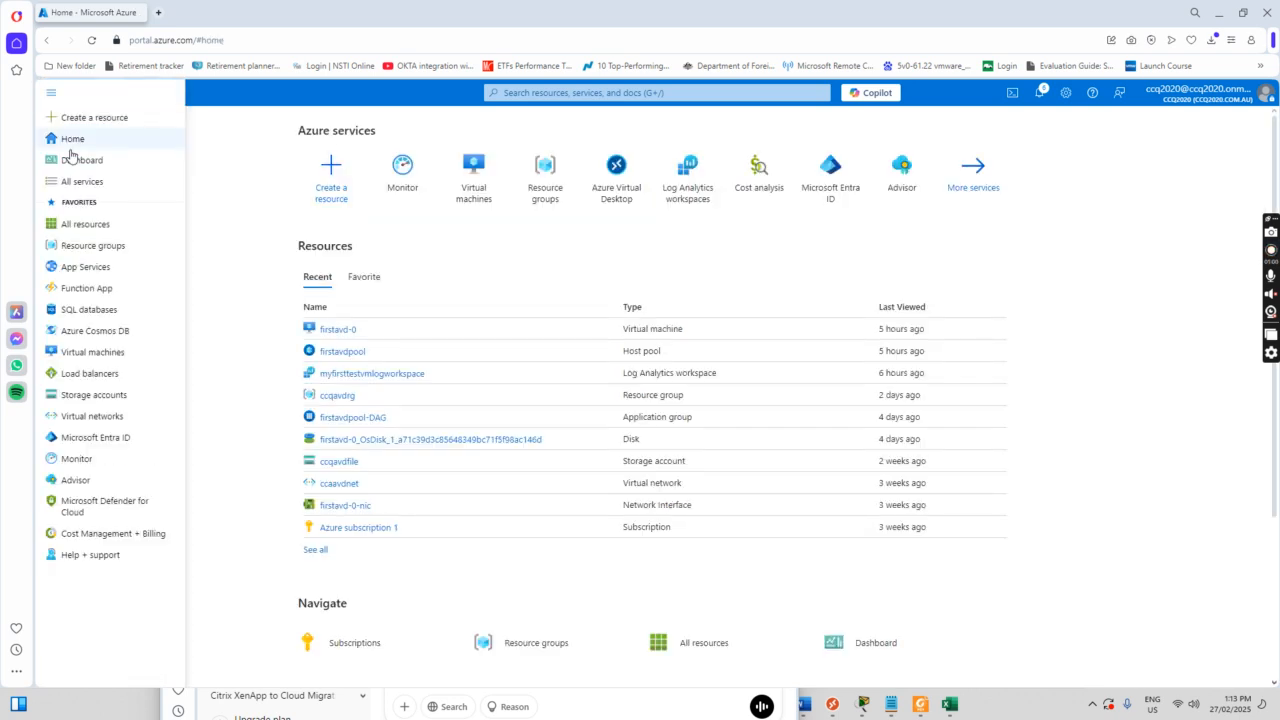
mouse_move(79, 465)
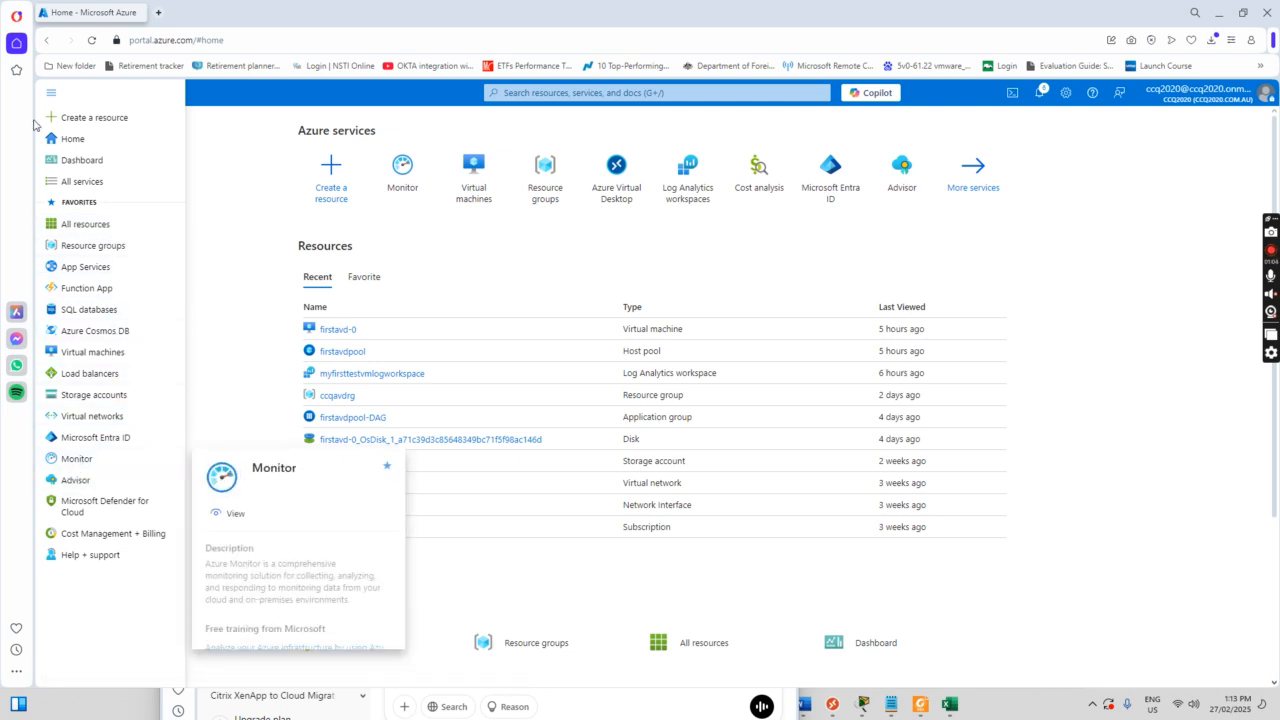
click(74, 462)
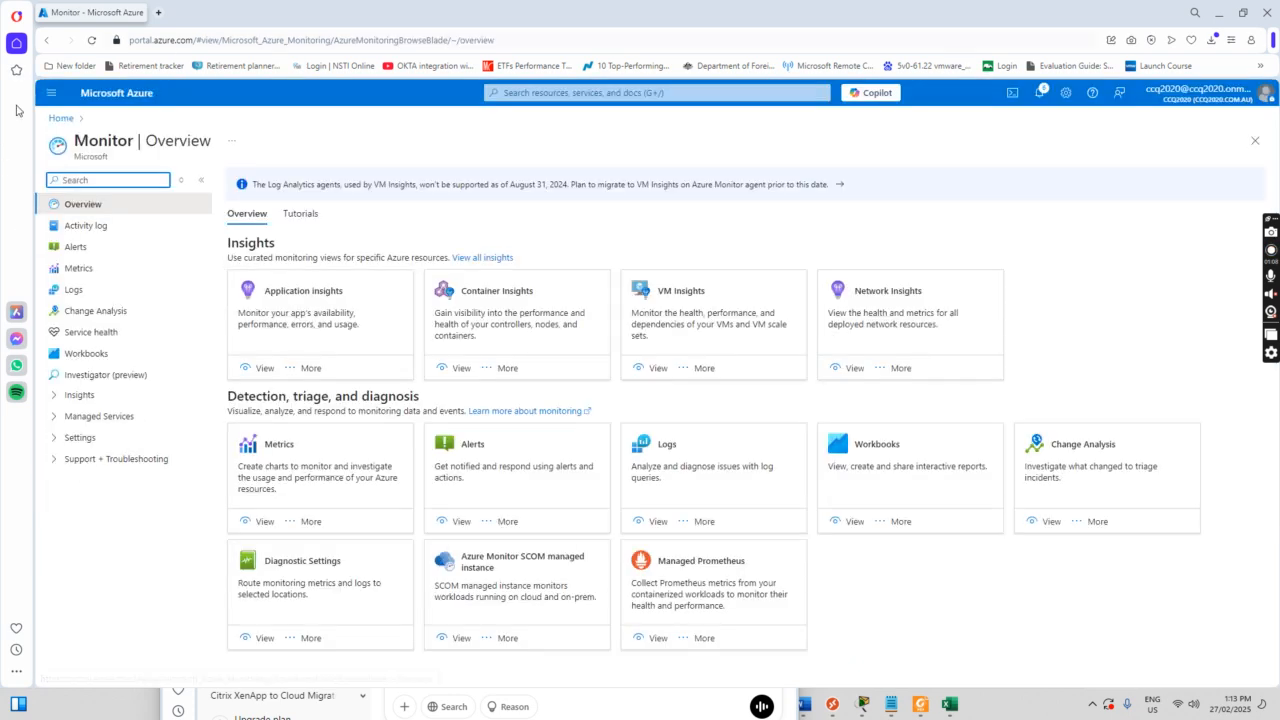
Step: Scope a Metrics chart to the firstavd-0 virtual machine in resource group ccqavdrg
click(76, 272)
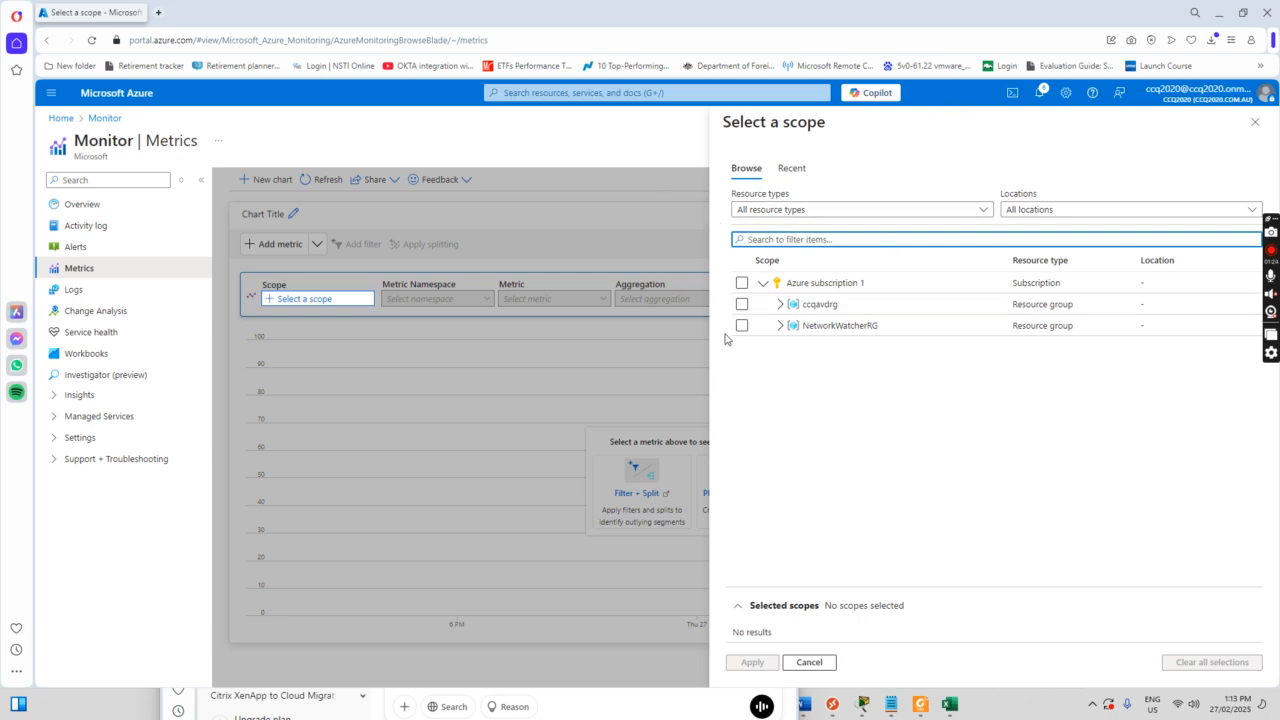
click(781, 306)
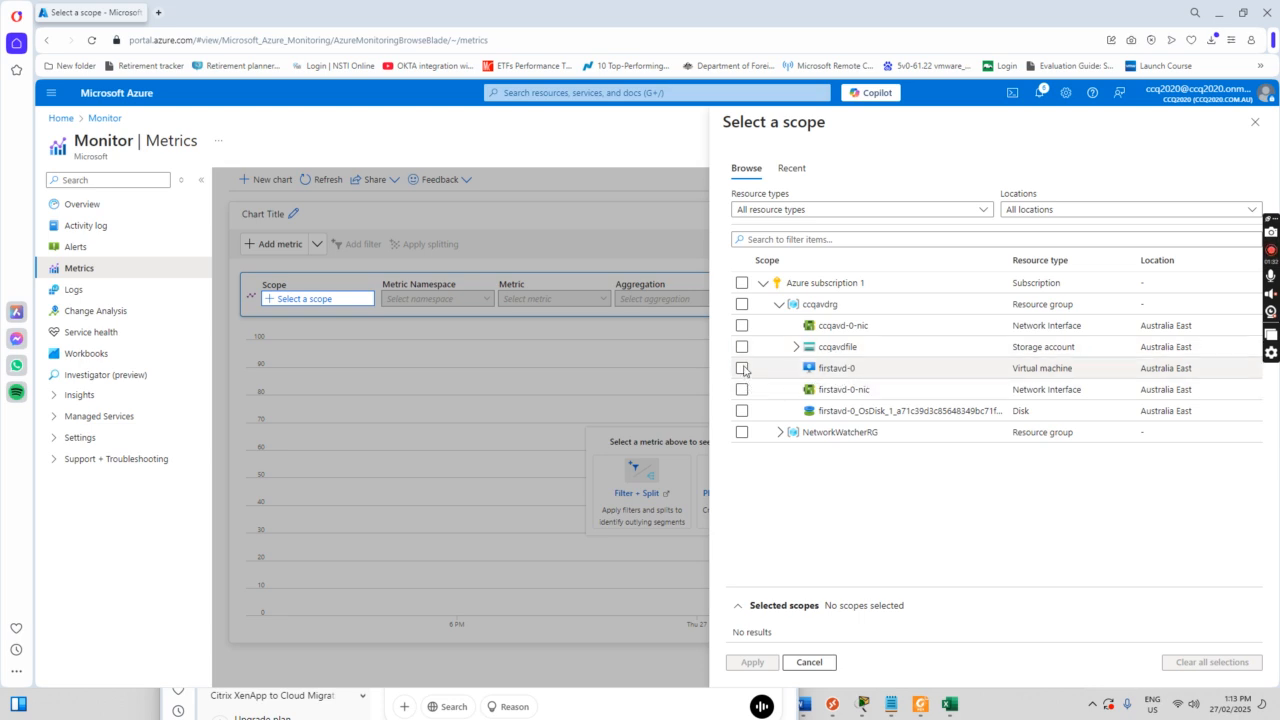
click(742, 368)
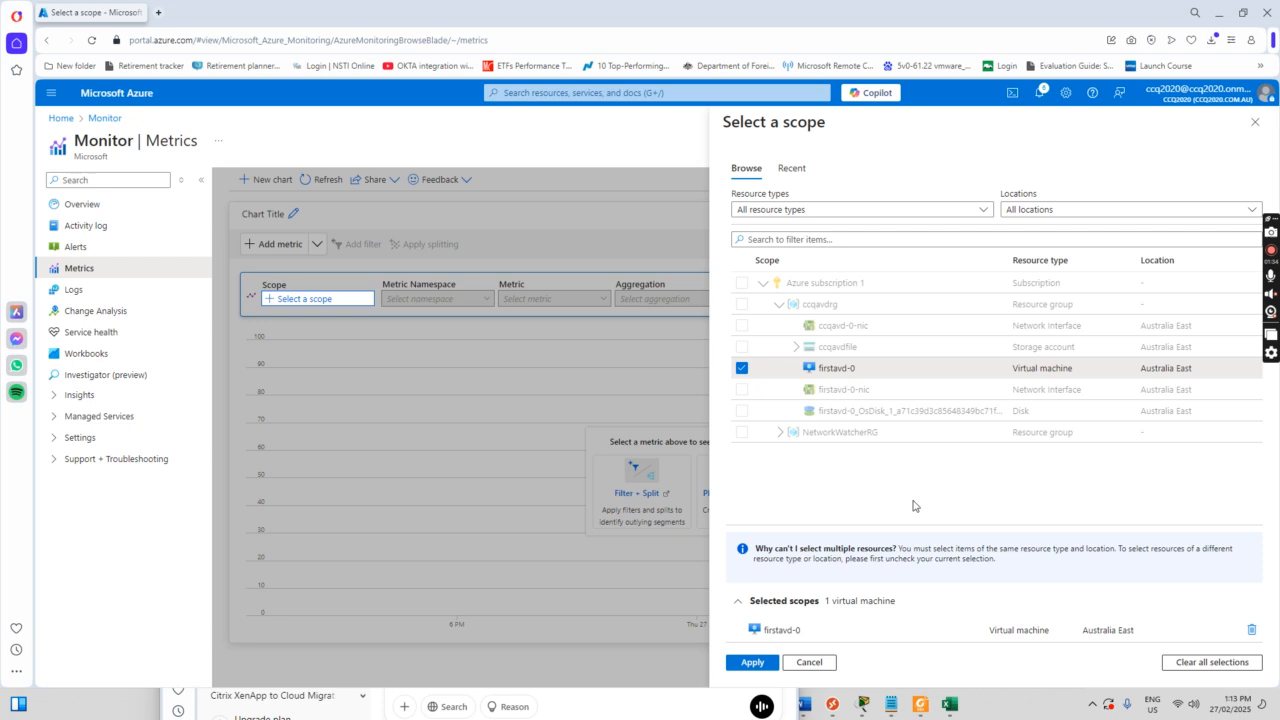
click(753, 662)
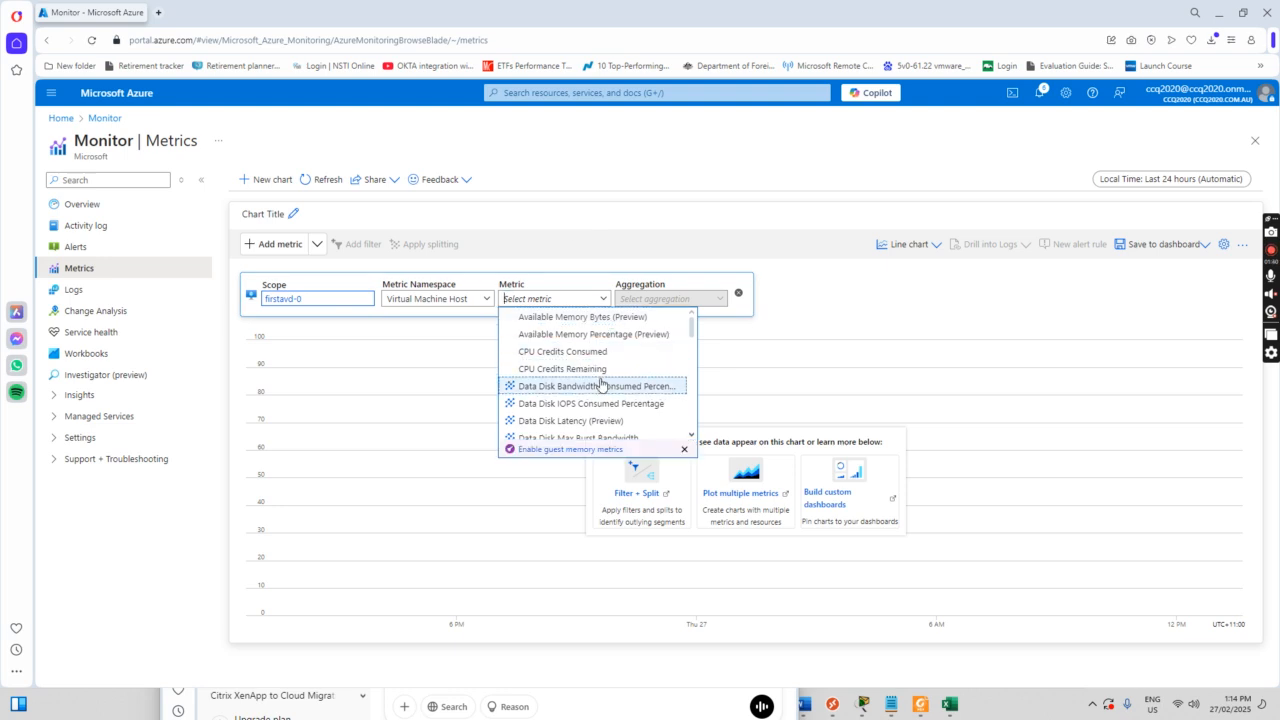
Step: Plot the Percentage CPU metric for firstavd-0
scroll(597, 365, down, 3)
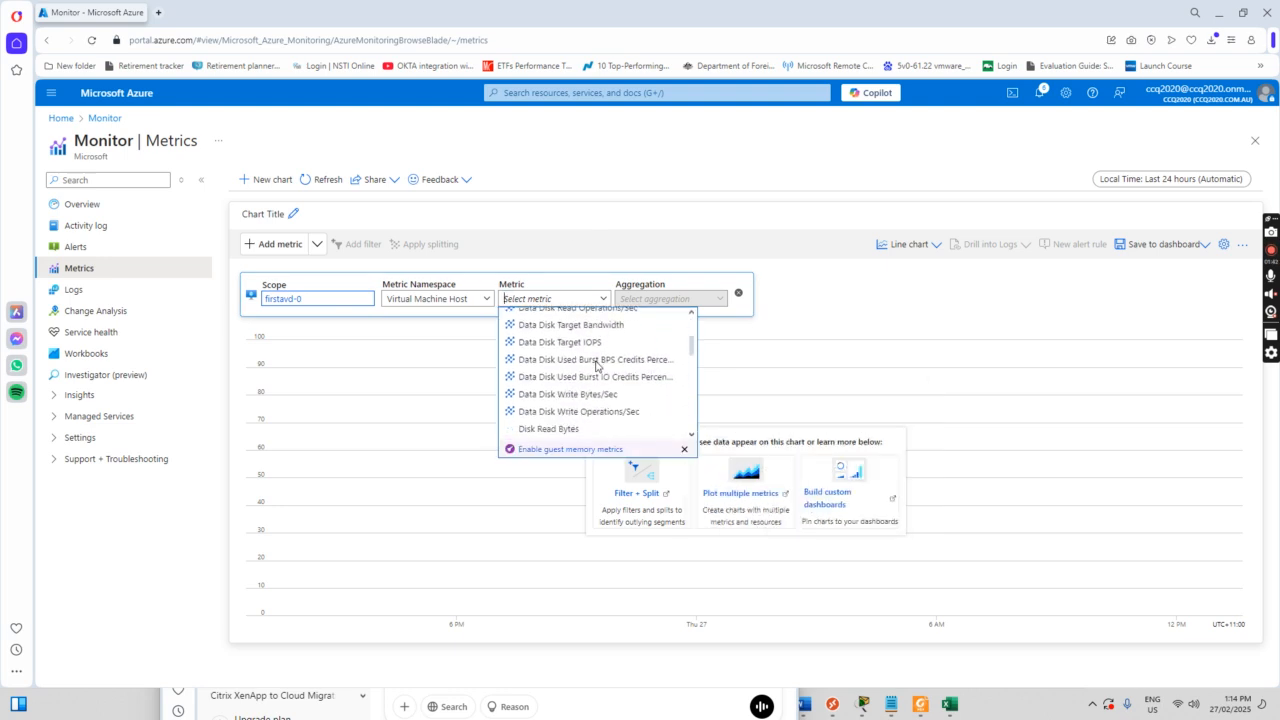
scroll(597, 365, down, 1)
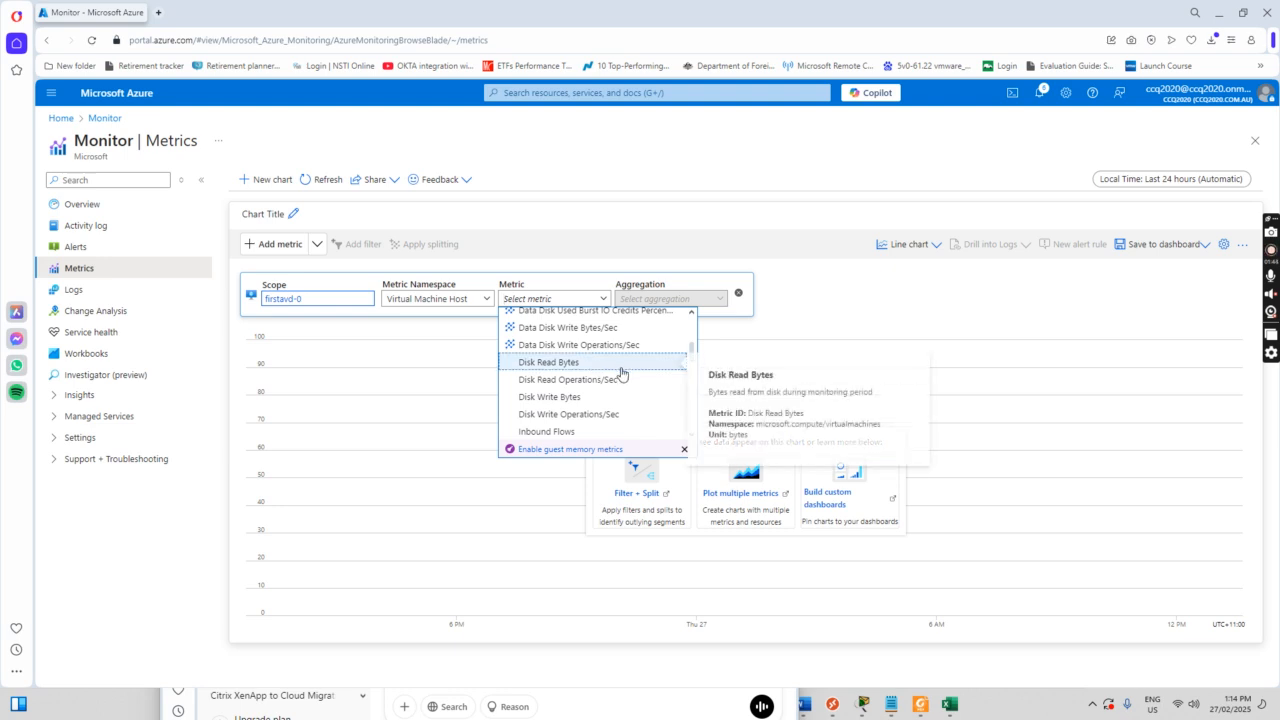
scroll(623, 378, down, 1)
scroll(623, 378, down, 3)
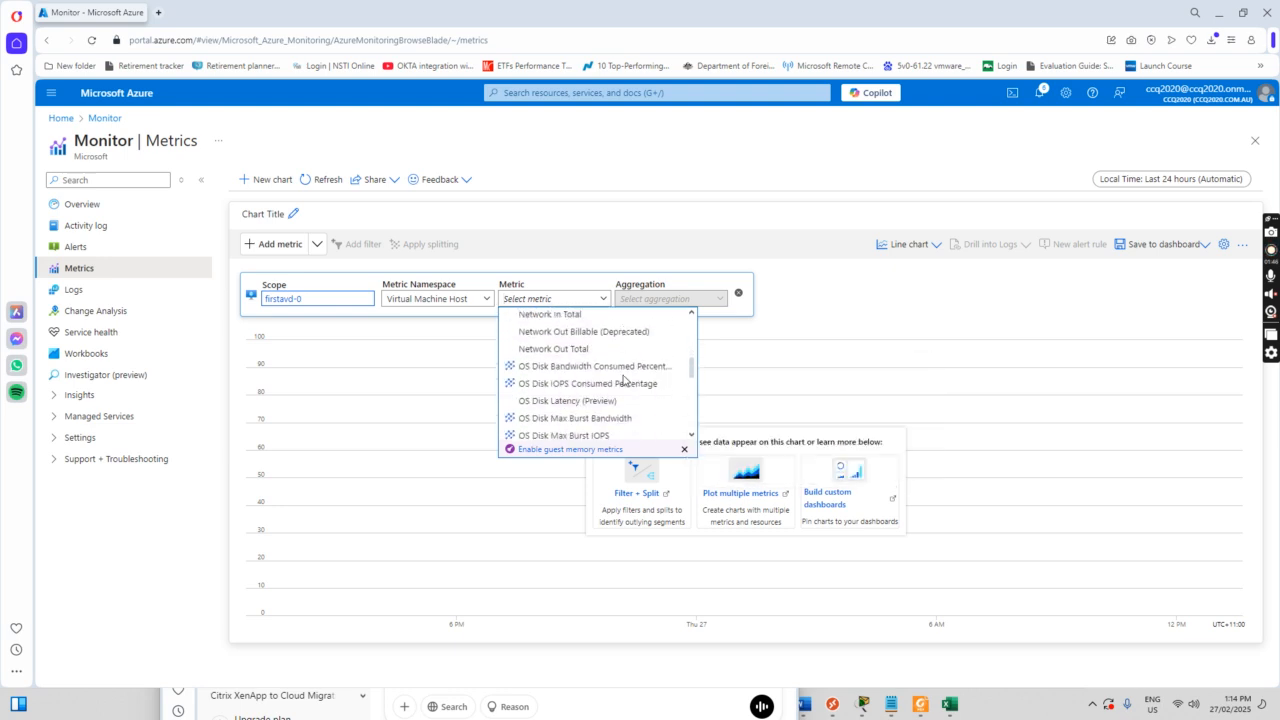
scroll(623, 380, down, 4)
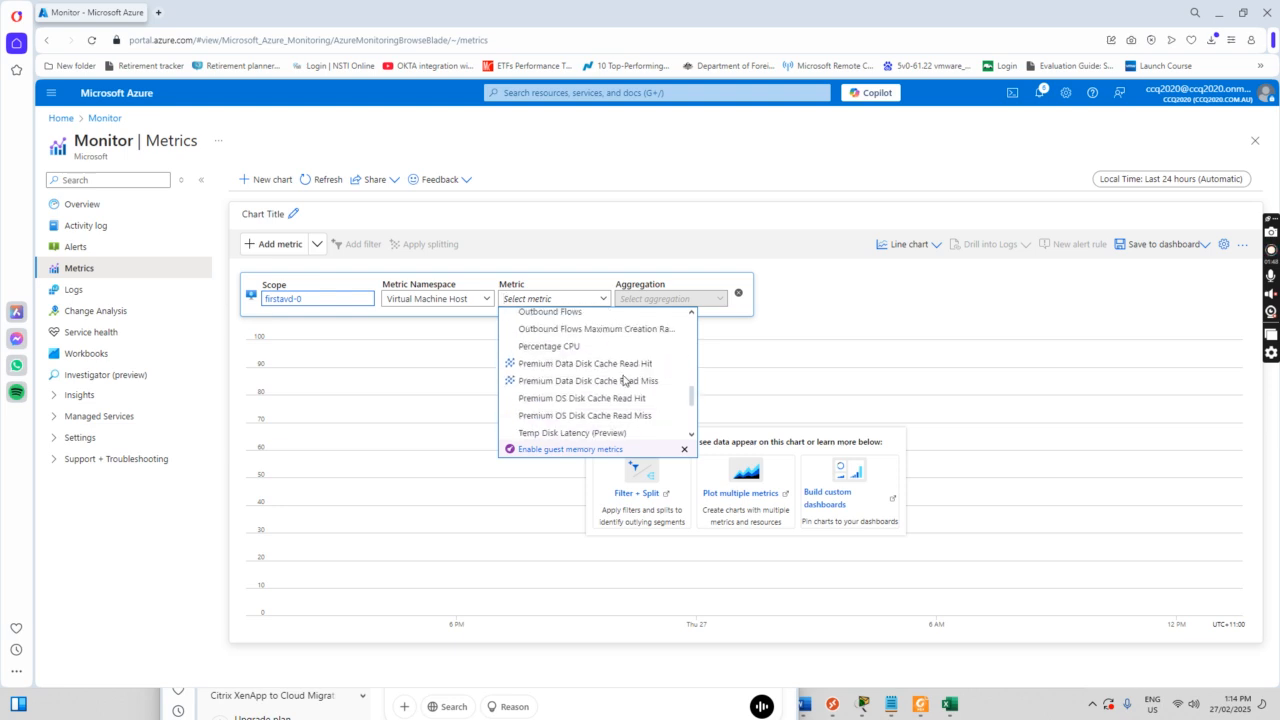
click(560, 346)
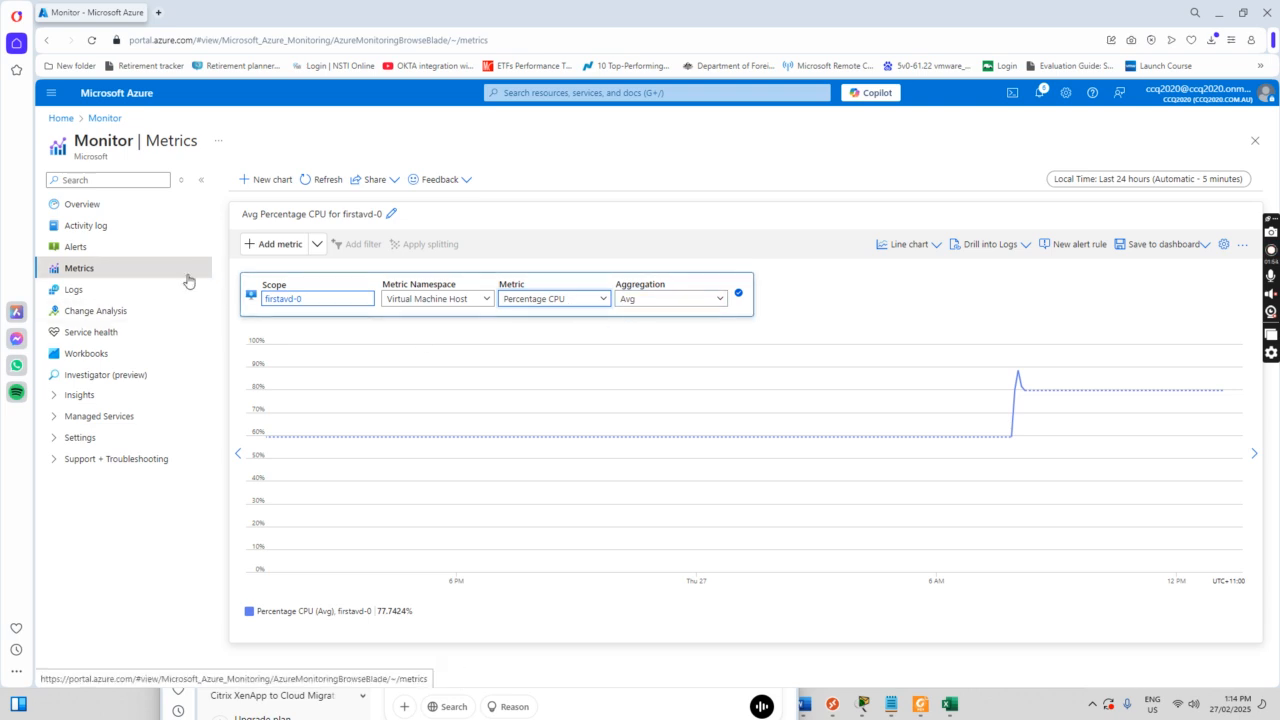
Step: Add Available Memory Percentage (Preview) and Data Disk Read Bytes/Sec metrics to the firstavd-0 chart
click(280, 246)
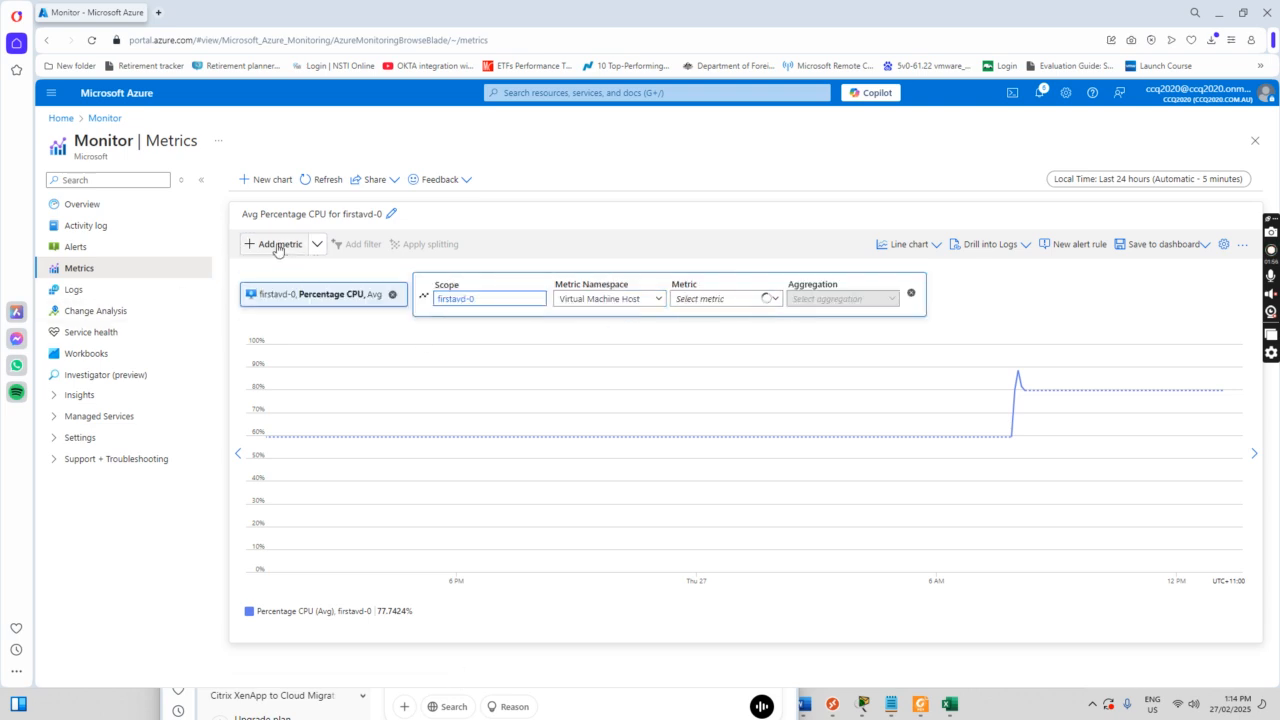
click(773, 300)
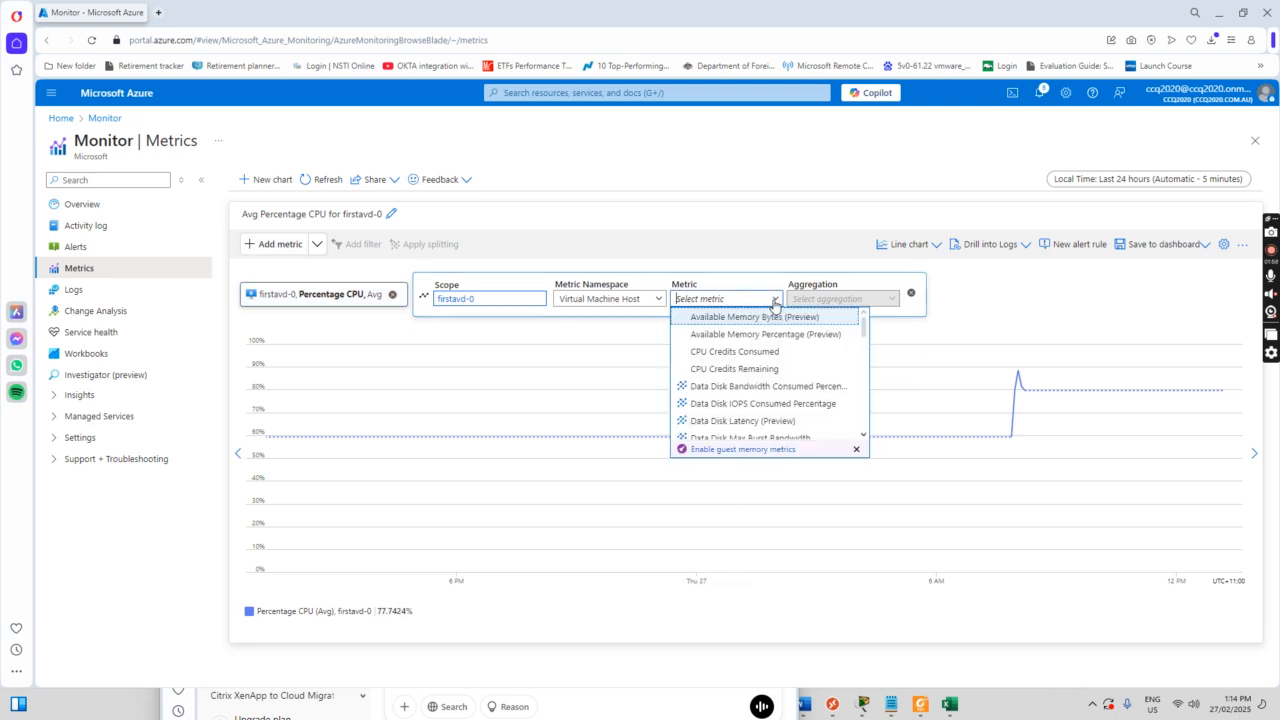
click(783, 342)
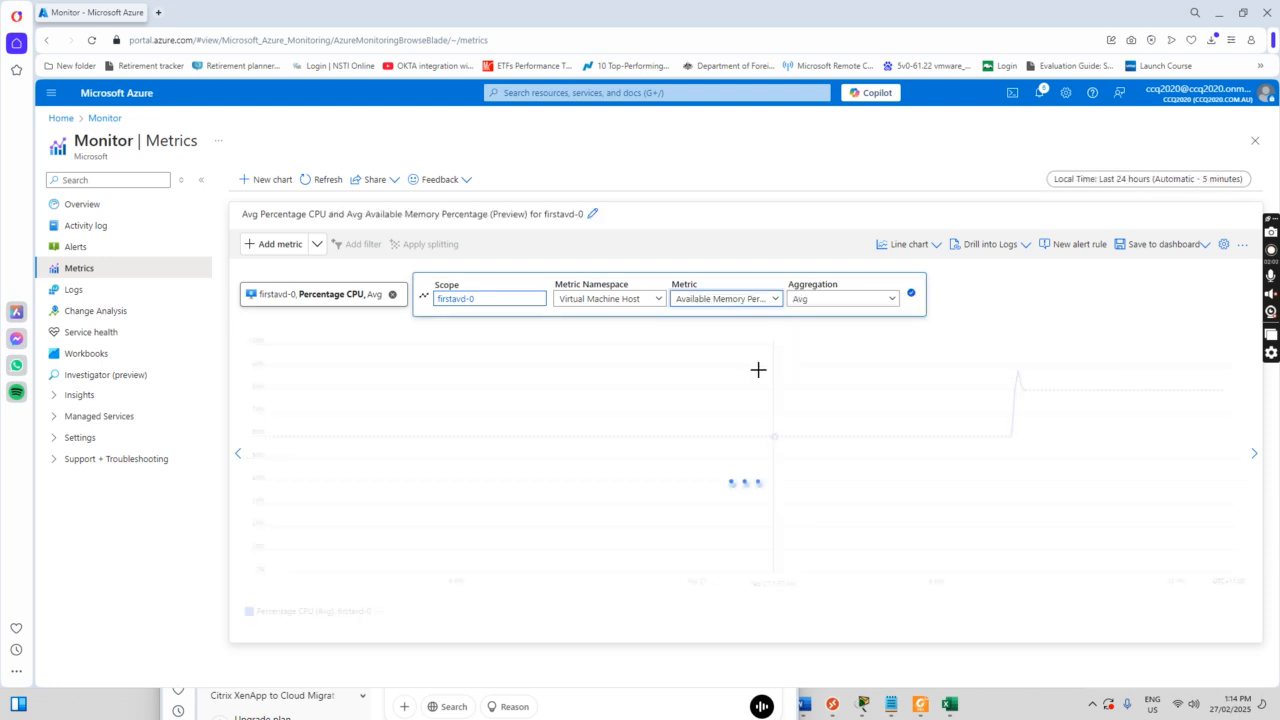
click(317, 246)
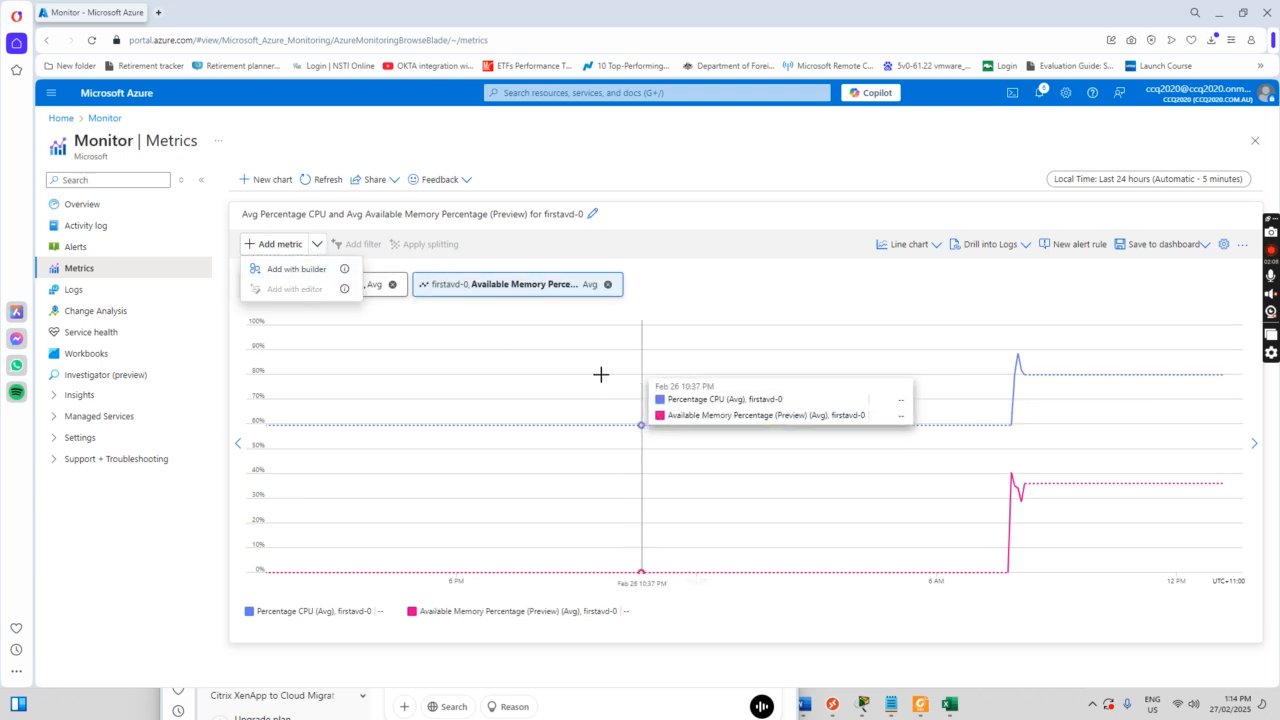
click(293, 270)
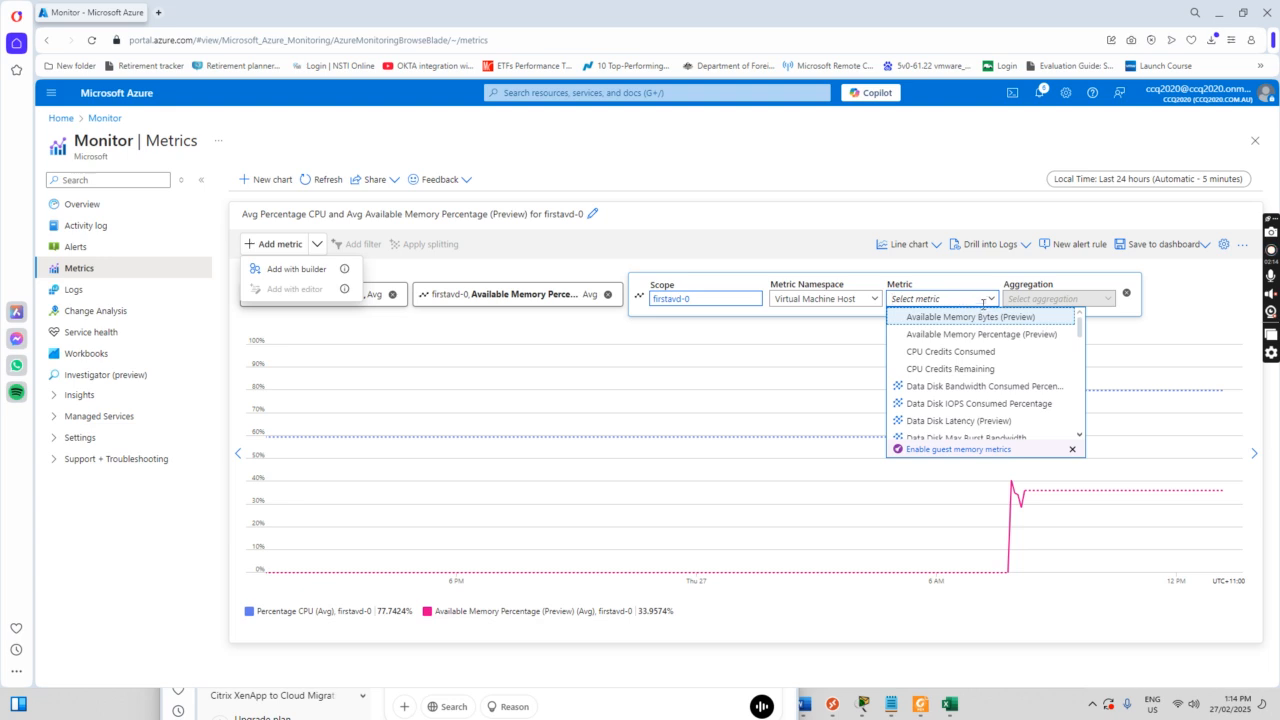
mouse_move(994, 376)
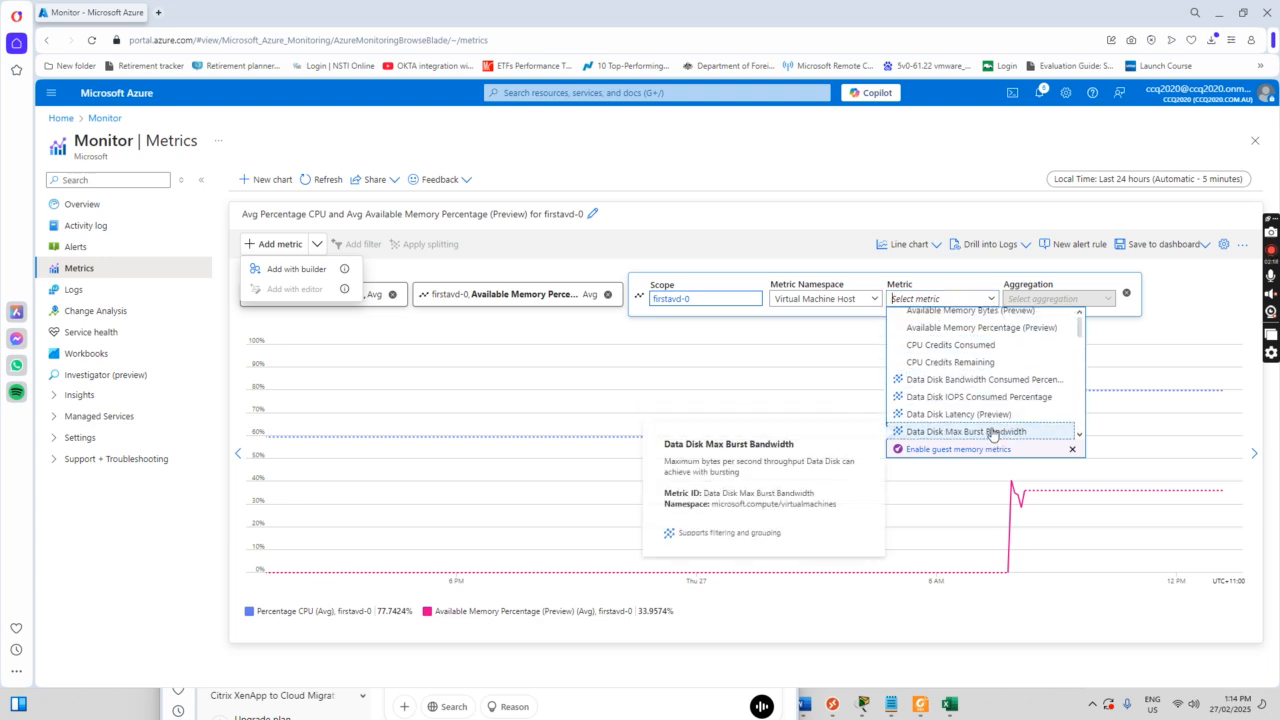
scroll(1024, 424, down, 3)
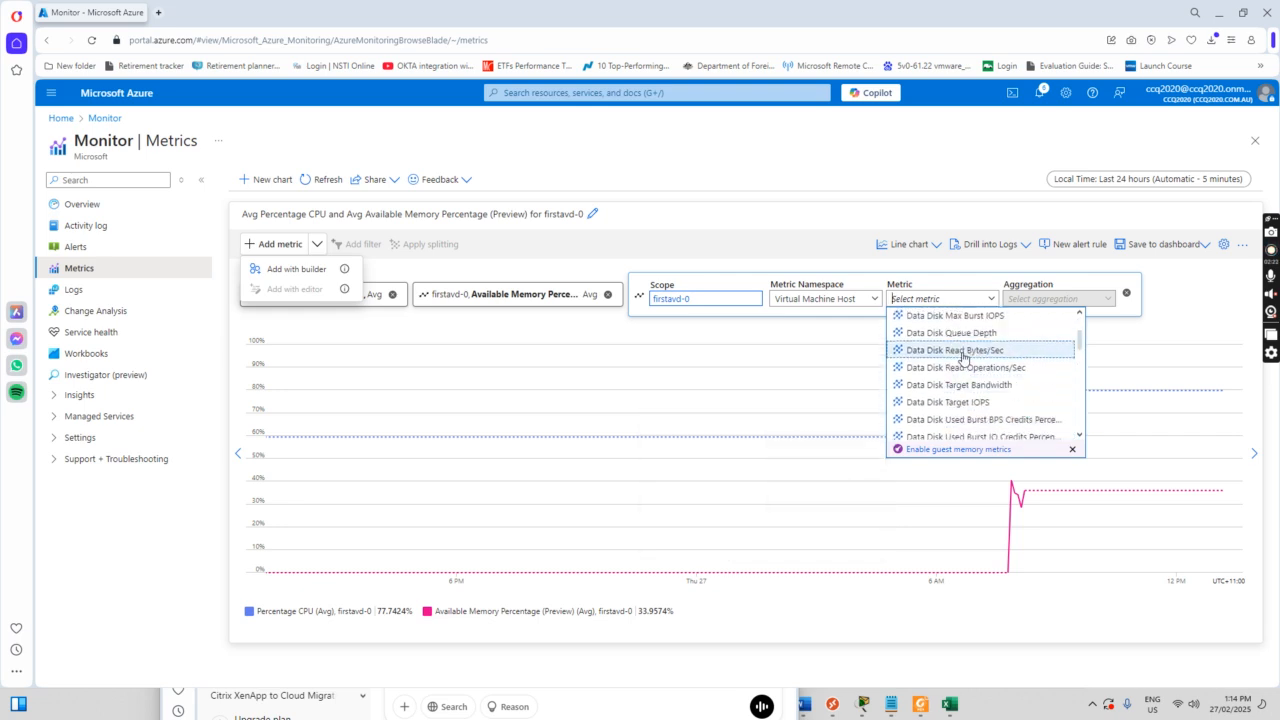
click(966, 352)
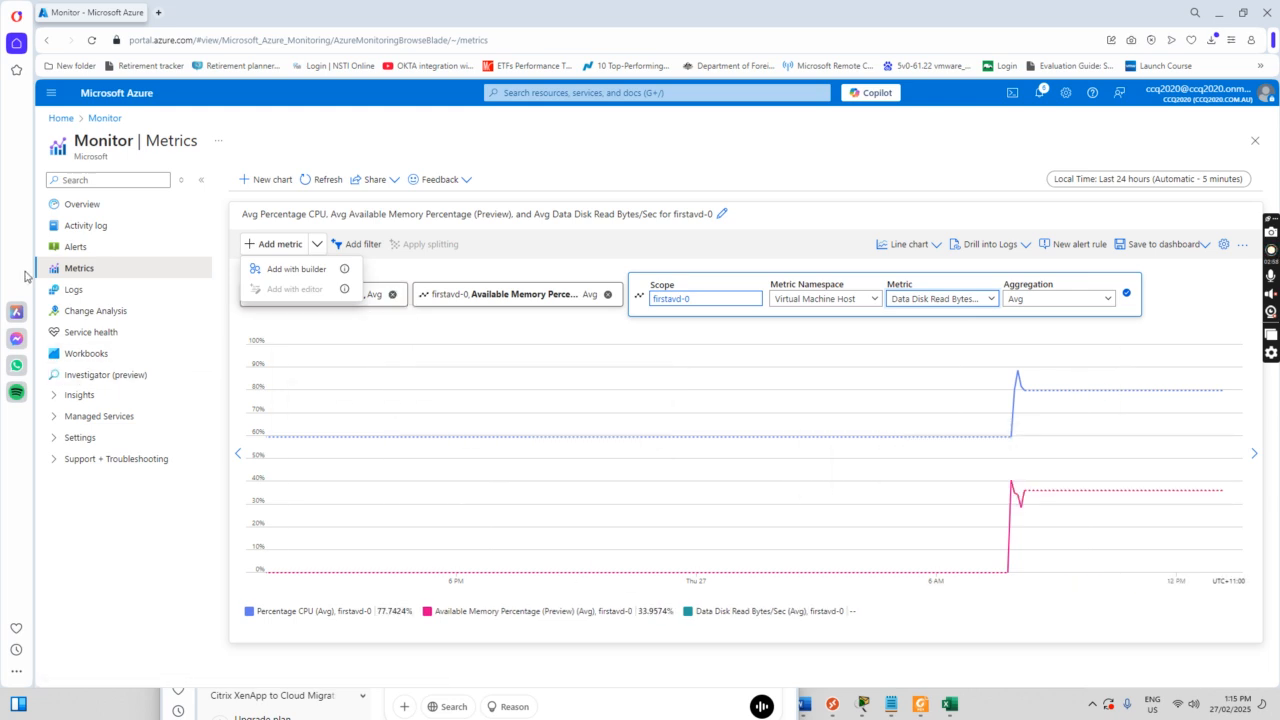
Step: Go to Monitor Alerts, view the empty Action groups list, and start a new action group
click(77, 248)
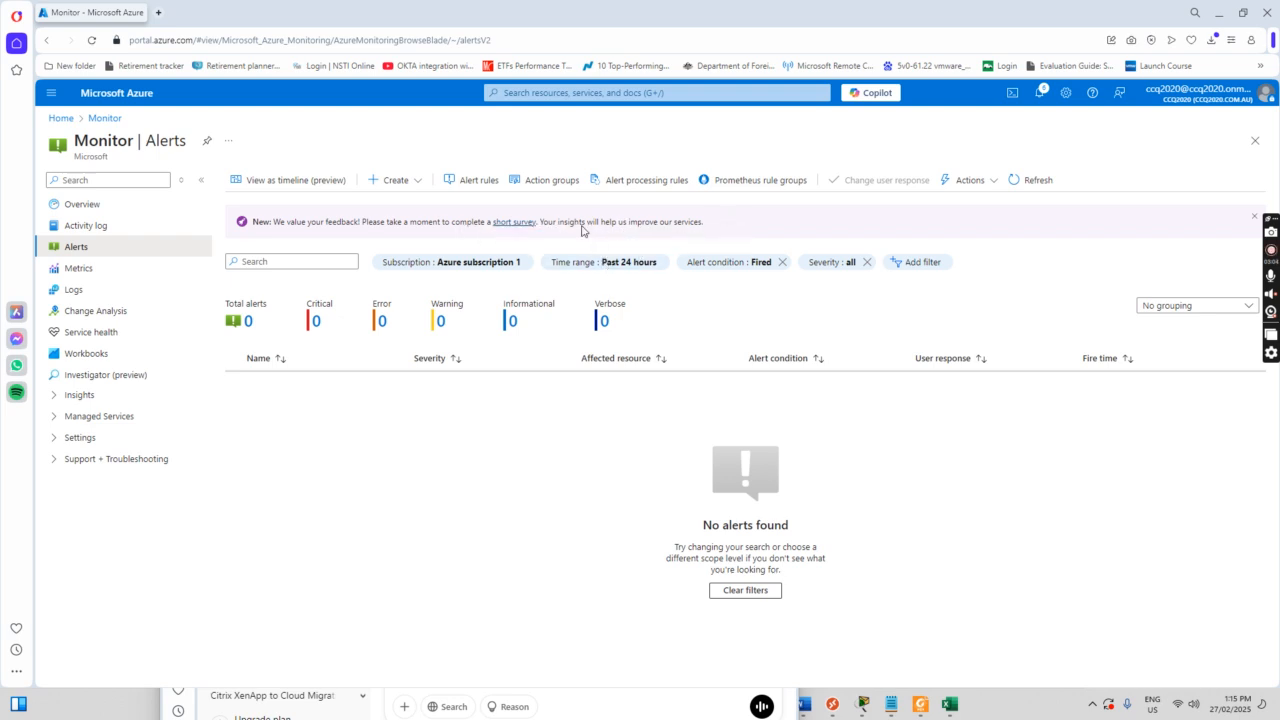
click(547, 182)
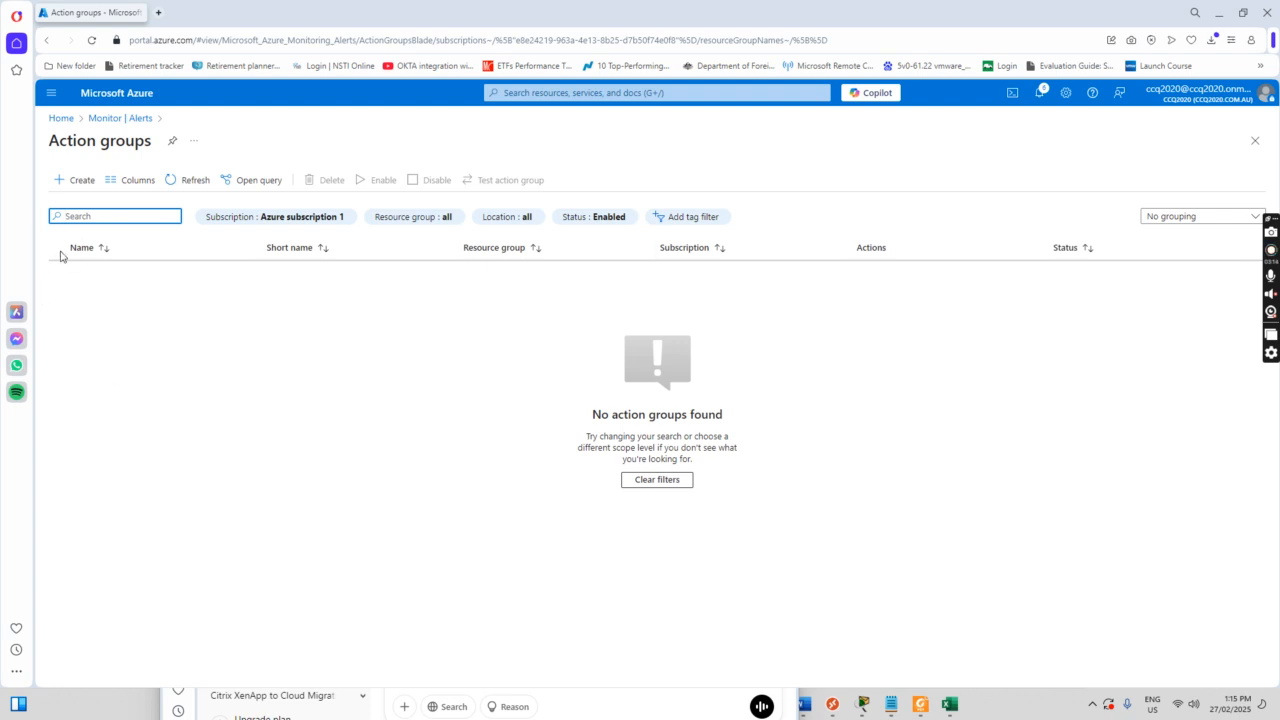
click(76, 184)
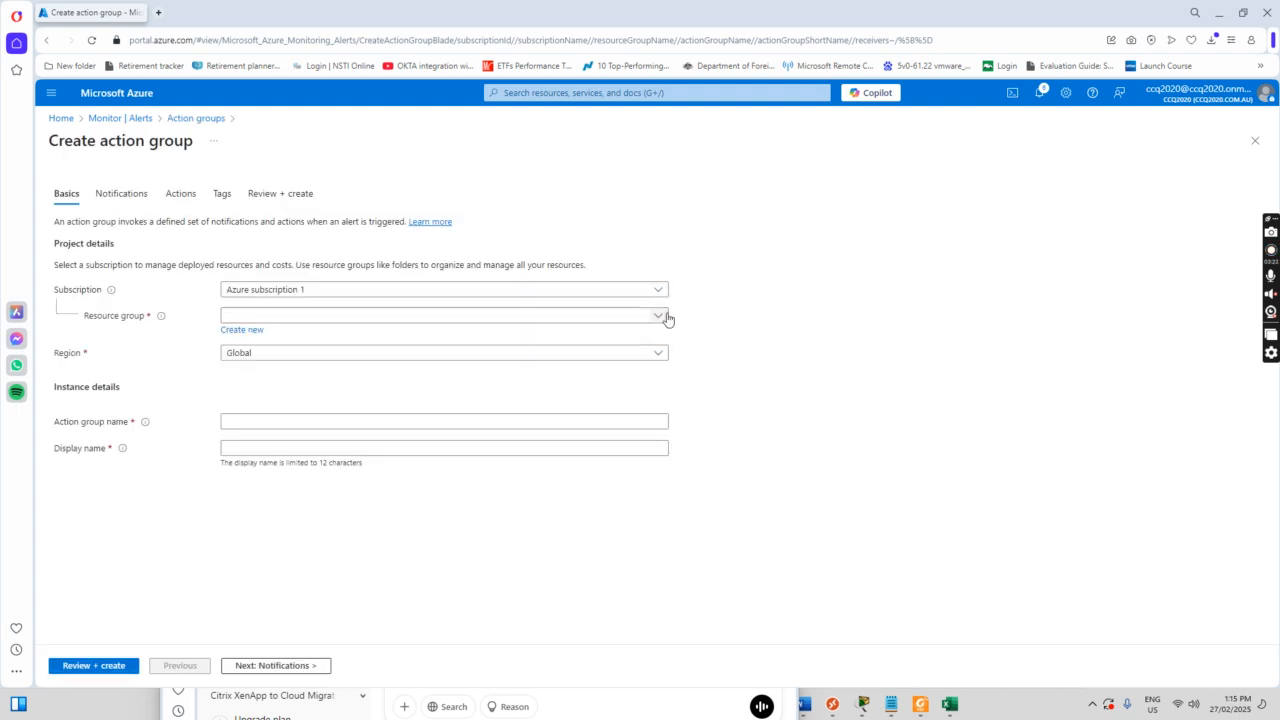
Step: Put the action group in ccqavdrg, named alertnotificationgroup with display name alertnitify
click(665, 318)
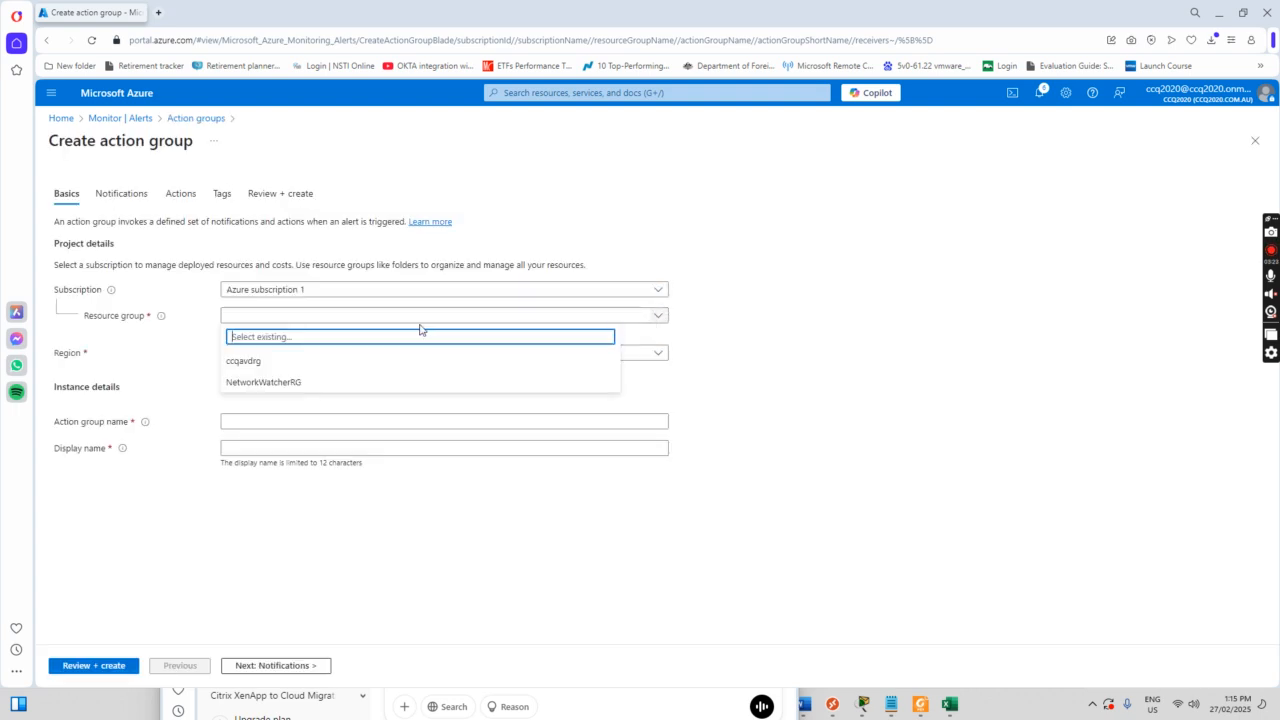
click(246, 362)
click(263, 423)
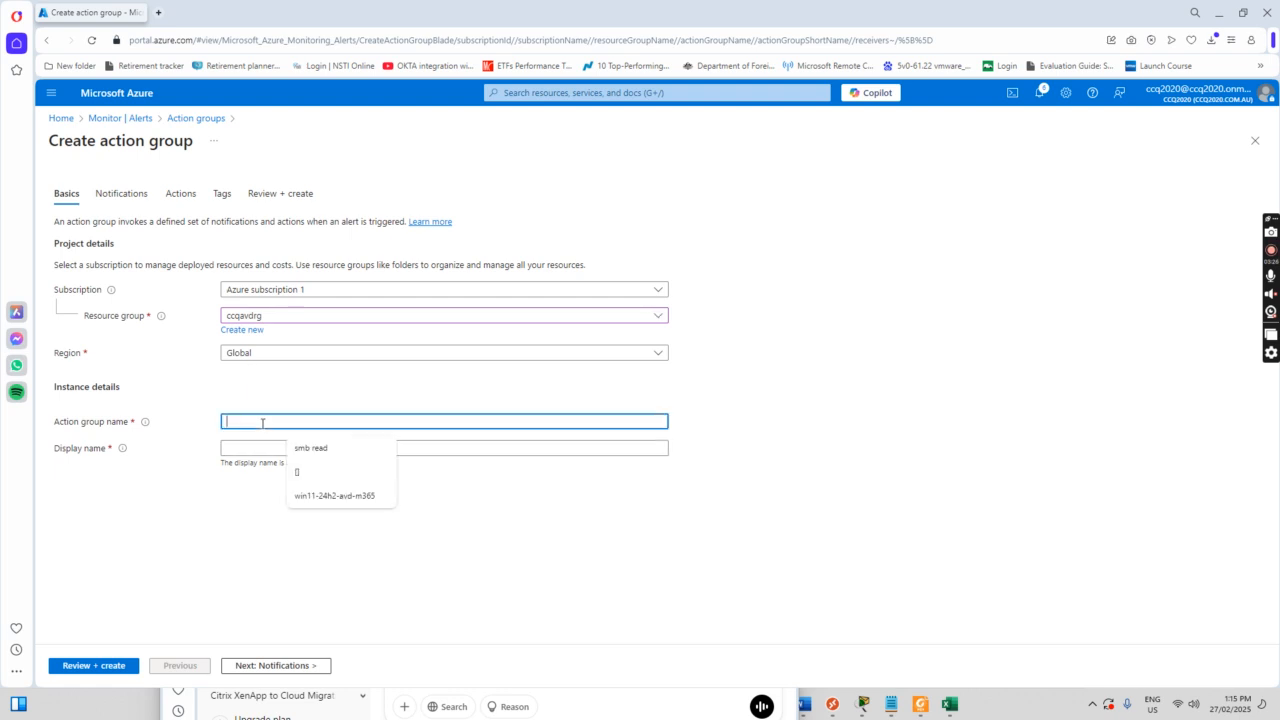
text(alertnotificationgroup)
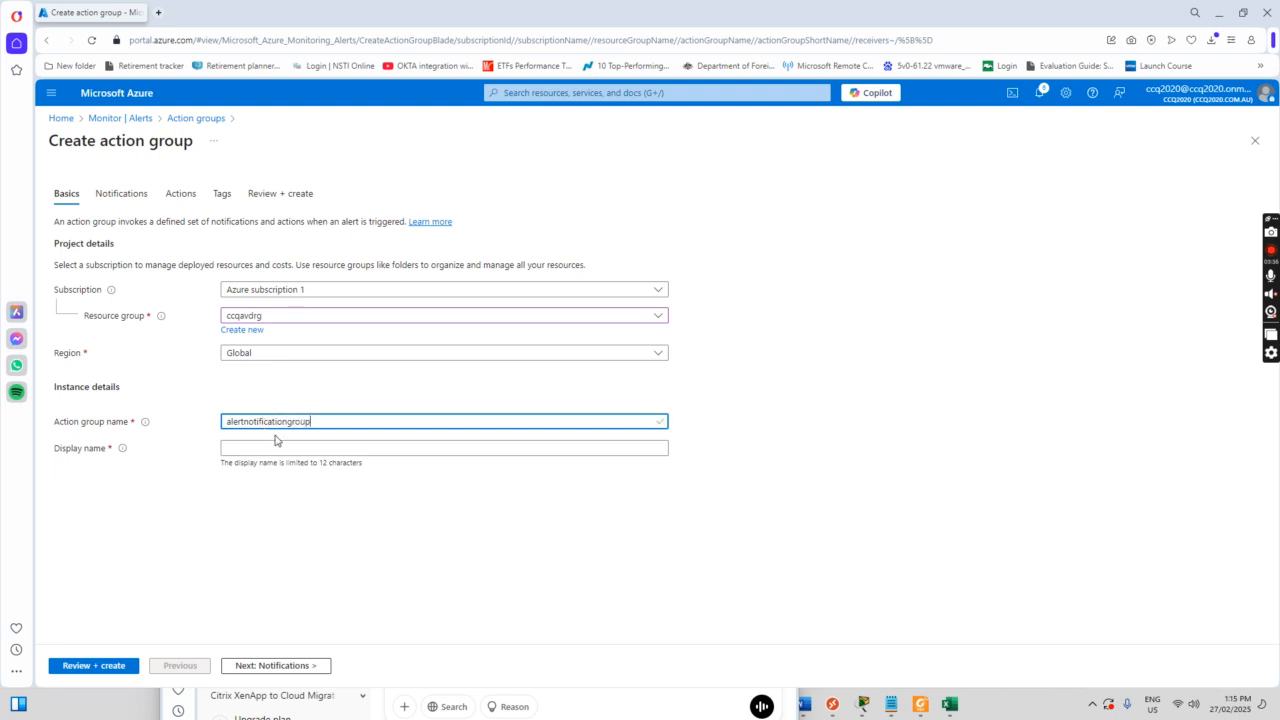
click(280, 448)
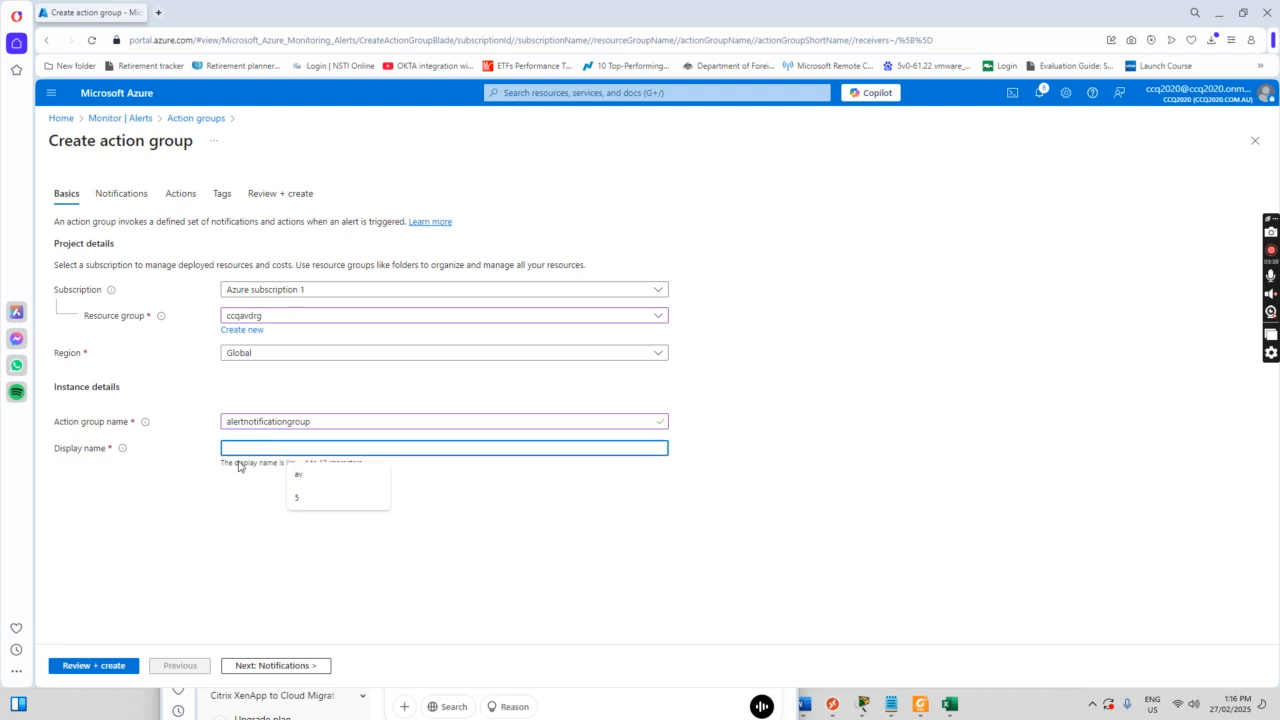
text(alertnitify)
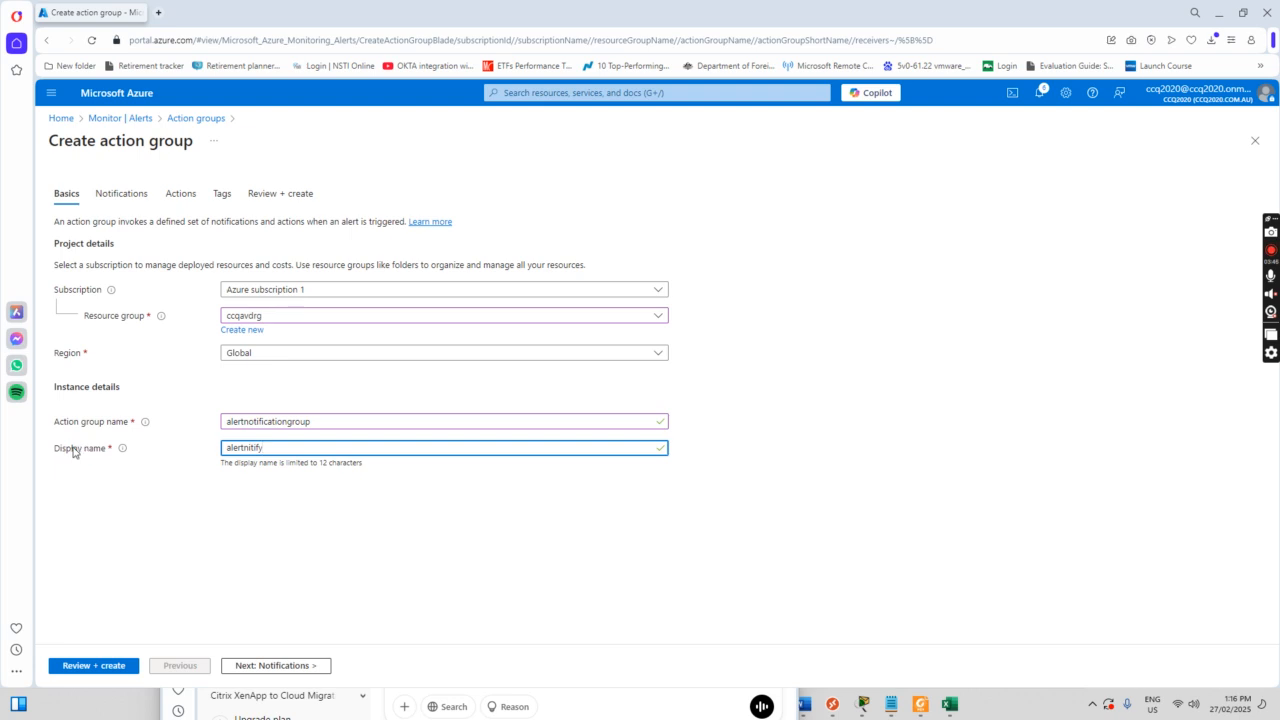
click(279, 666)
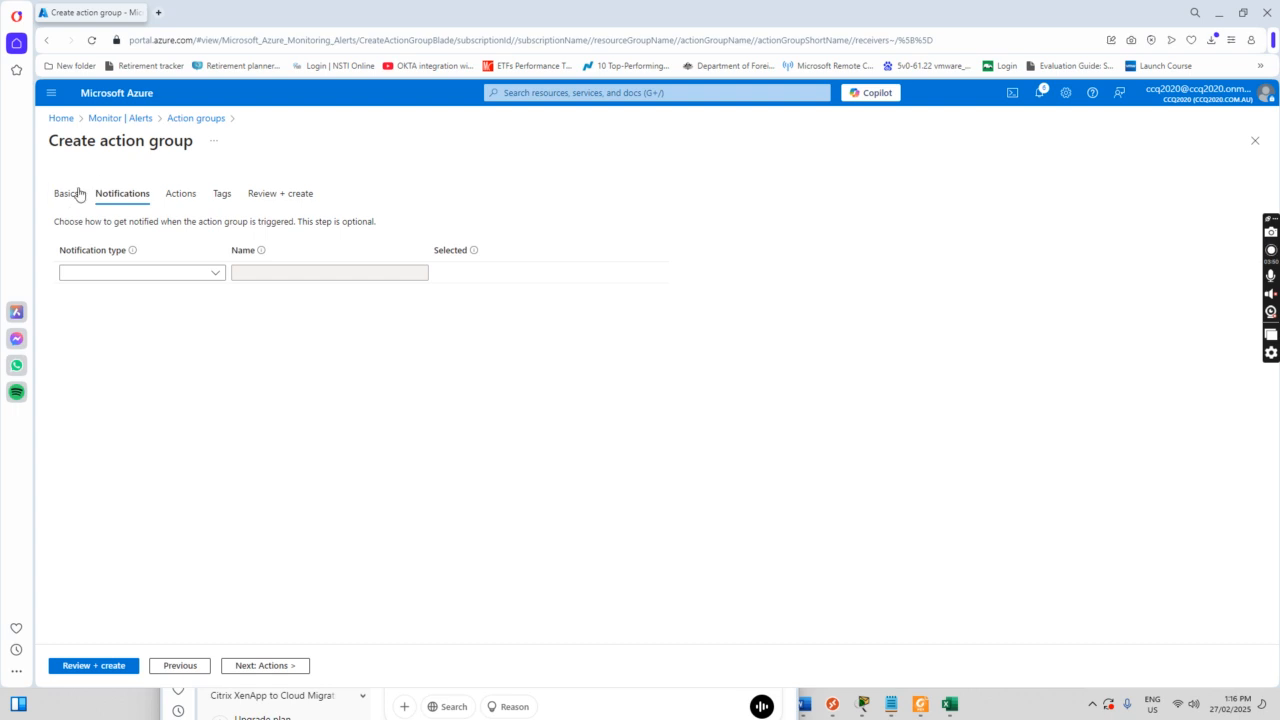
Step: Add an Email/SMS message/Push/Voice notification named sendemail that emails the admin address
click(215, 273)
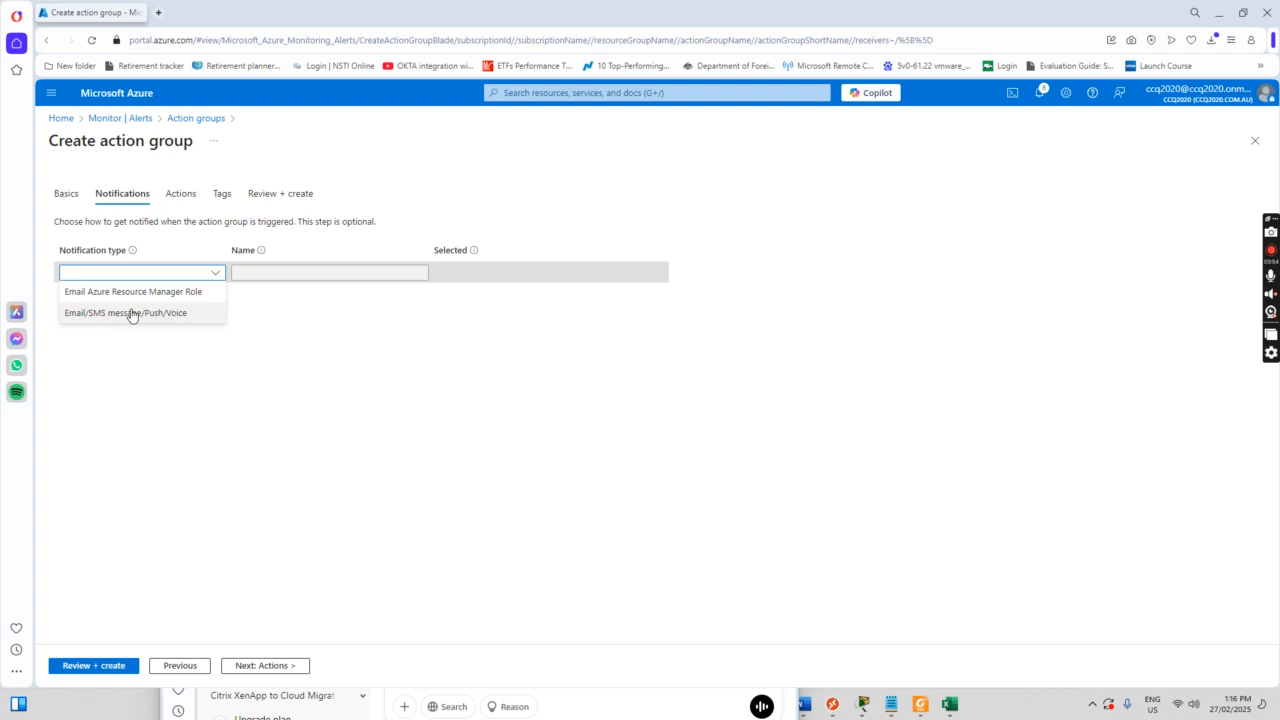
click(129, 313)
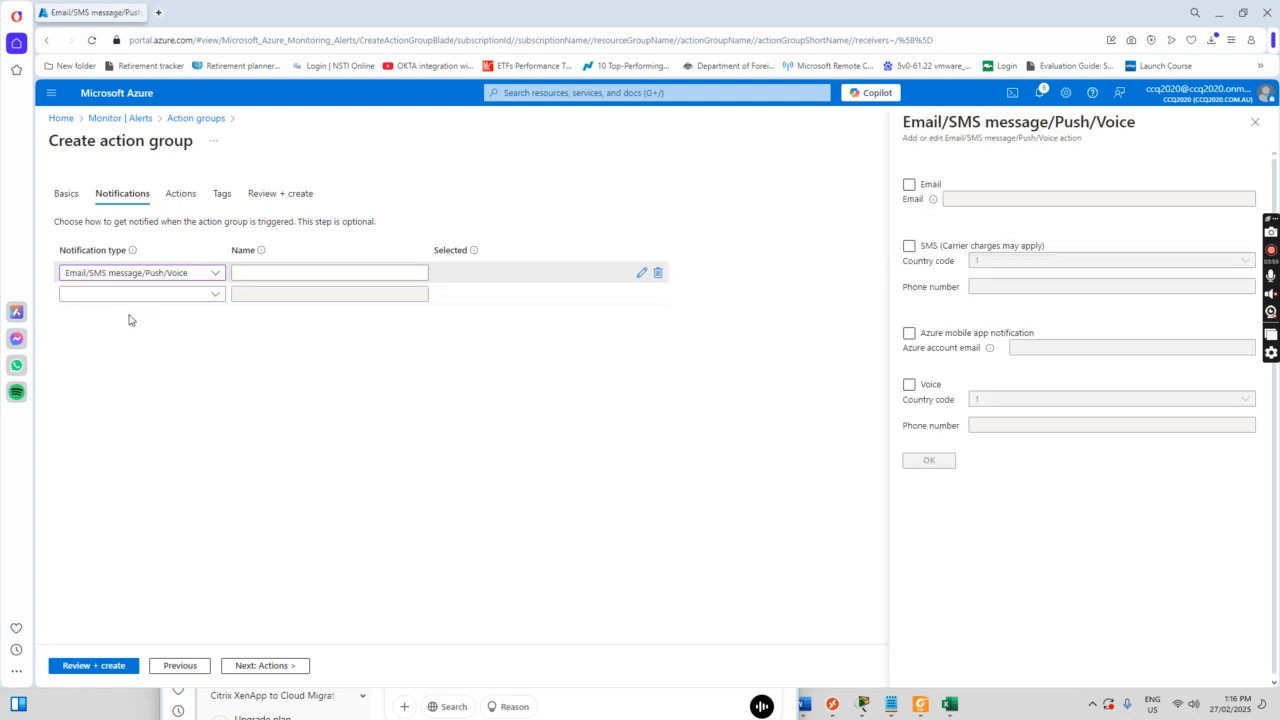
click(909, 185)
click(973, 197)
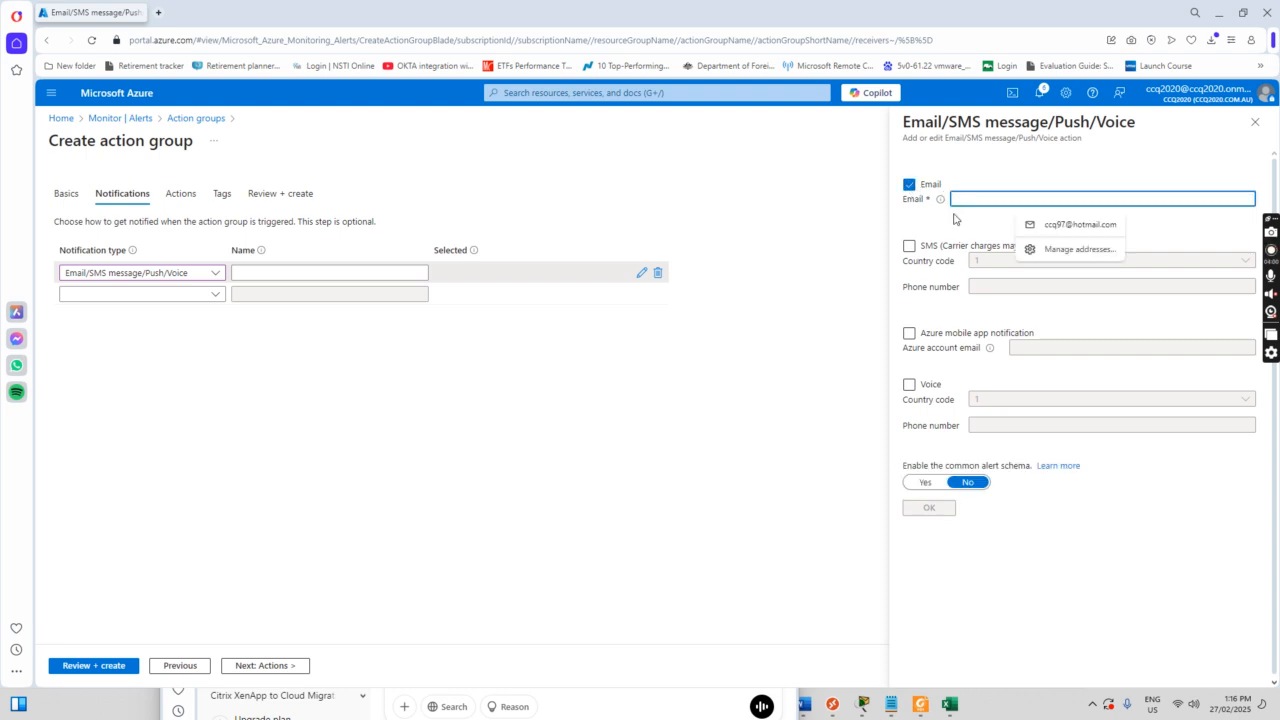
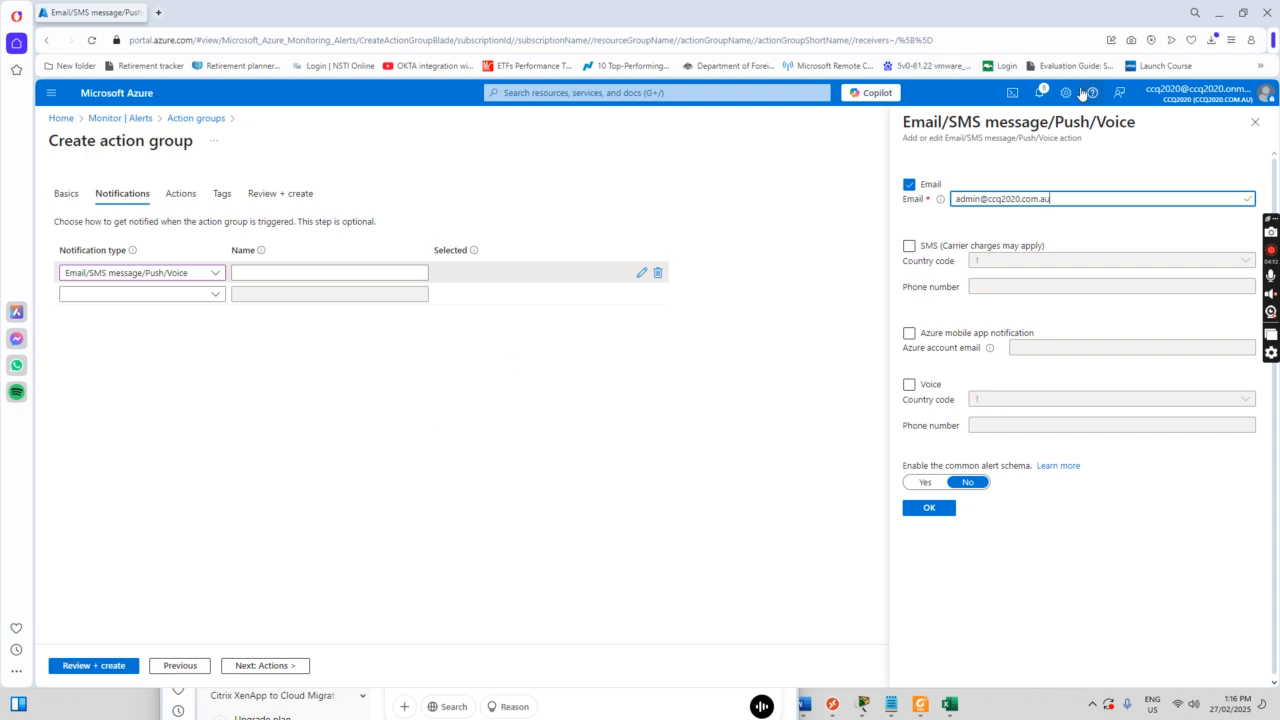
click(929, 508)
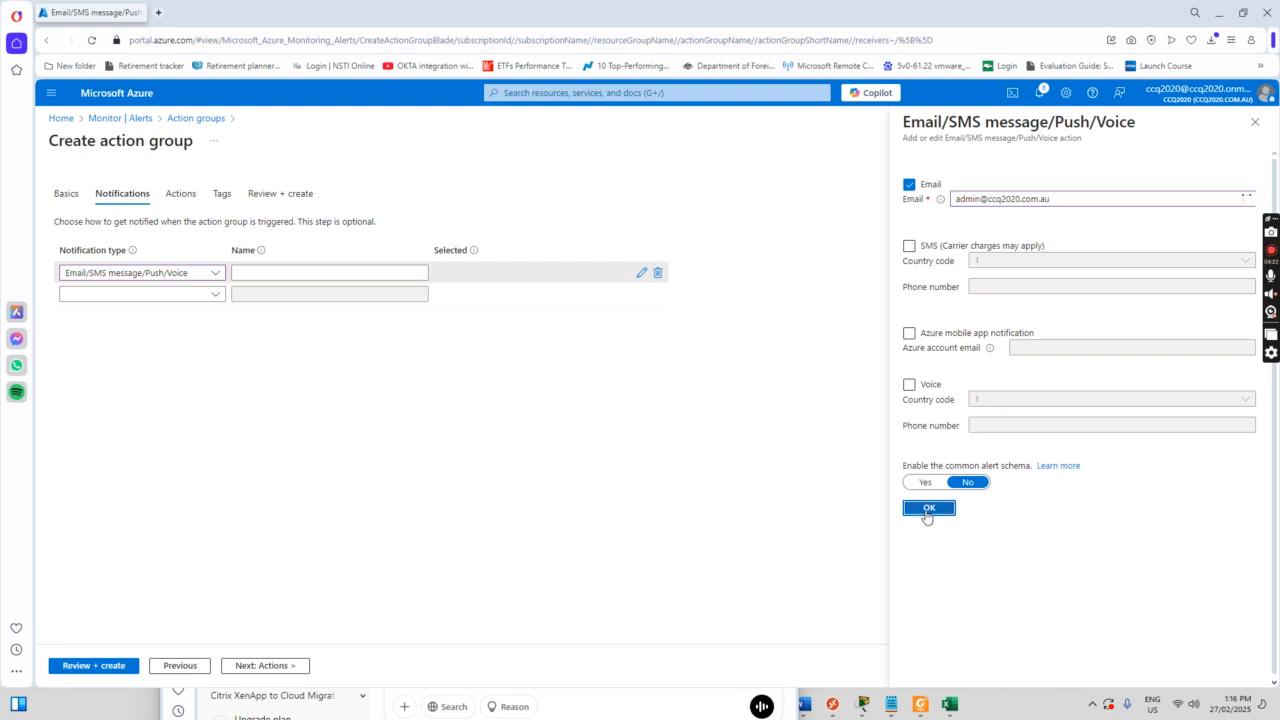
click(257, 271)
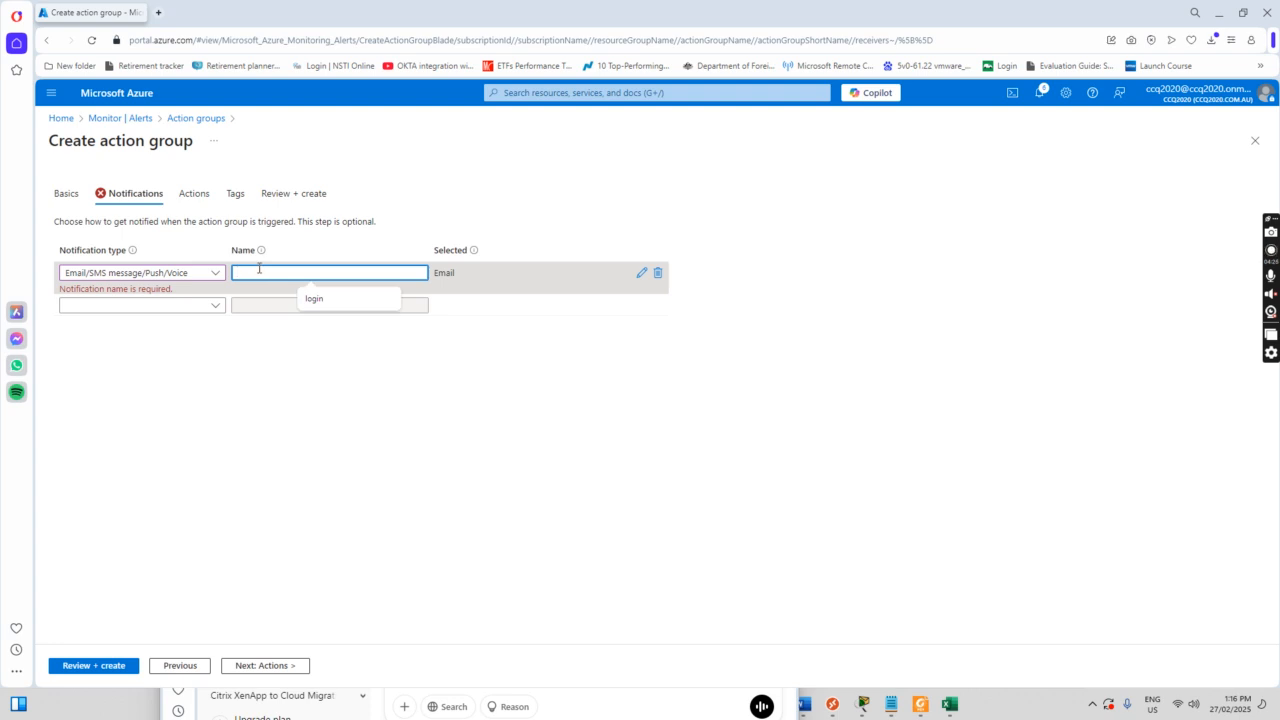
text(ser)
text(demail)
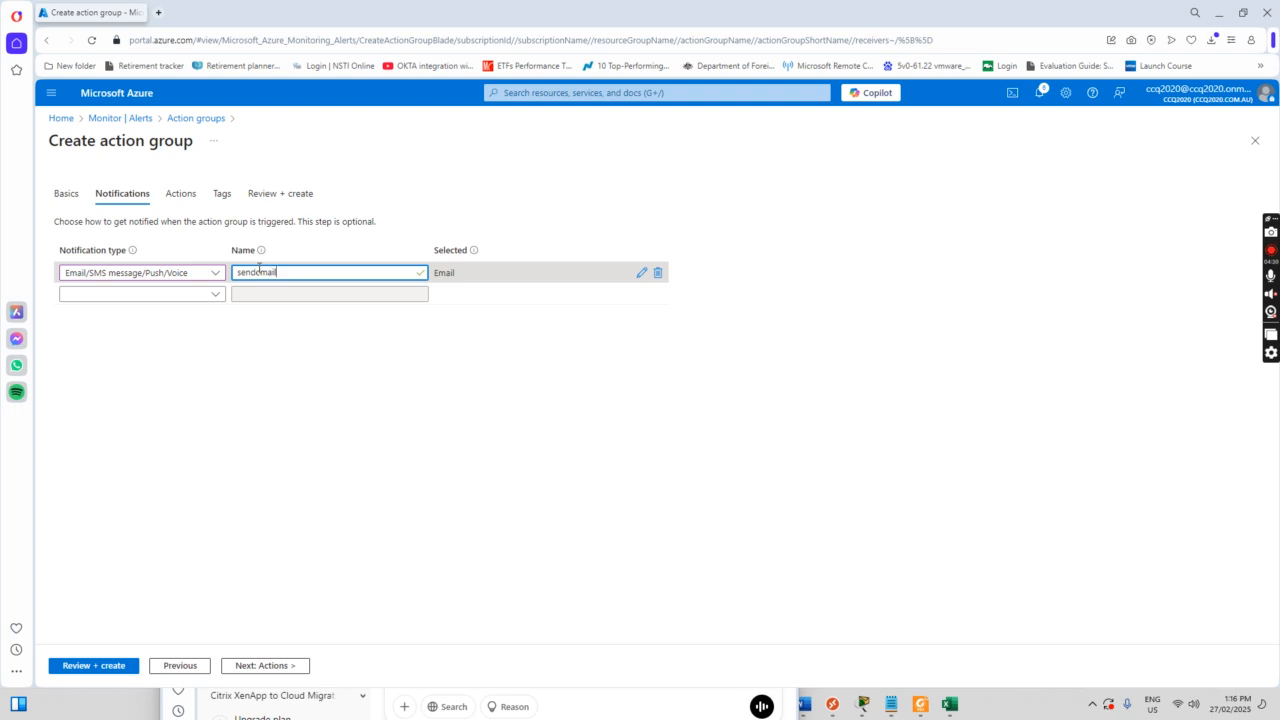
click(274, 668)
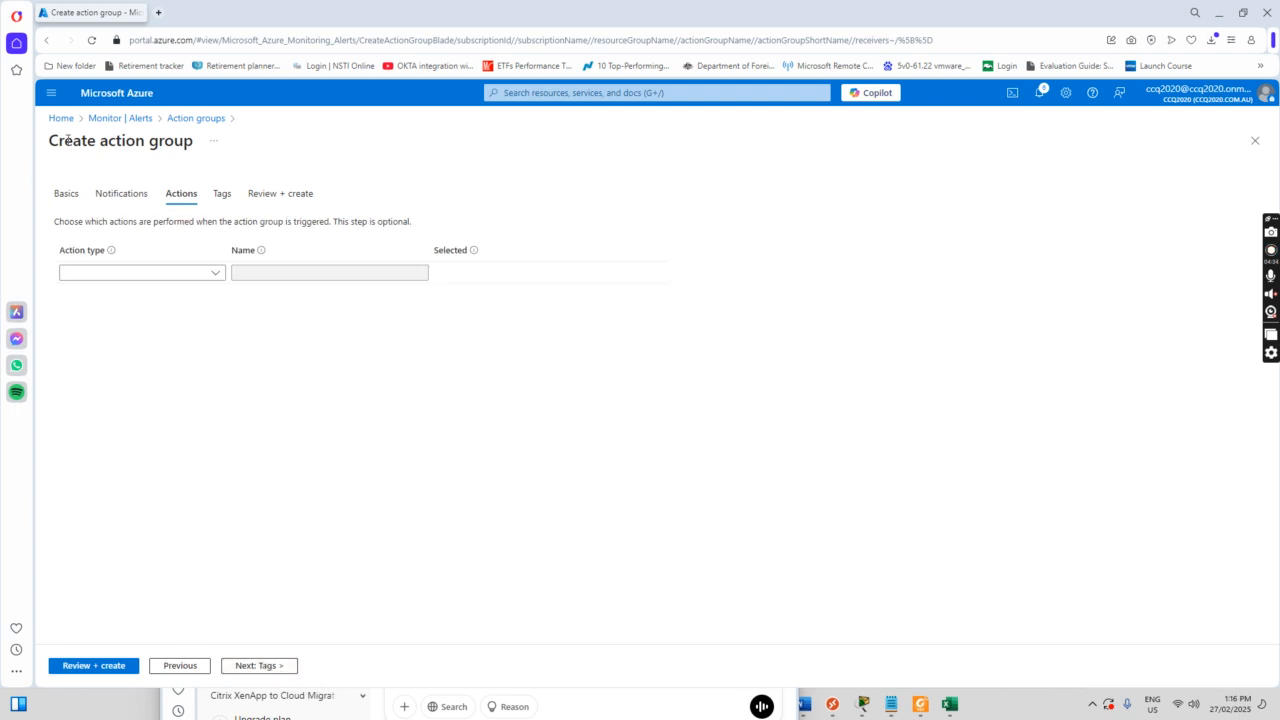
Step: Try an Automation Runbook action, view the common alert schema docs, then delete the action
click(215, 277)
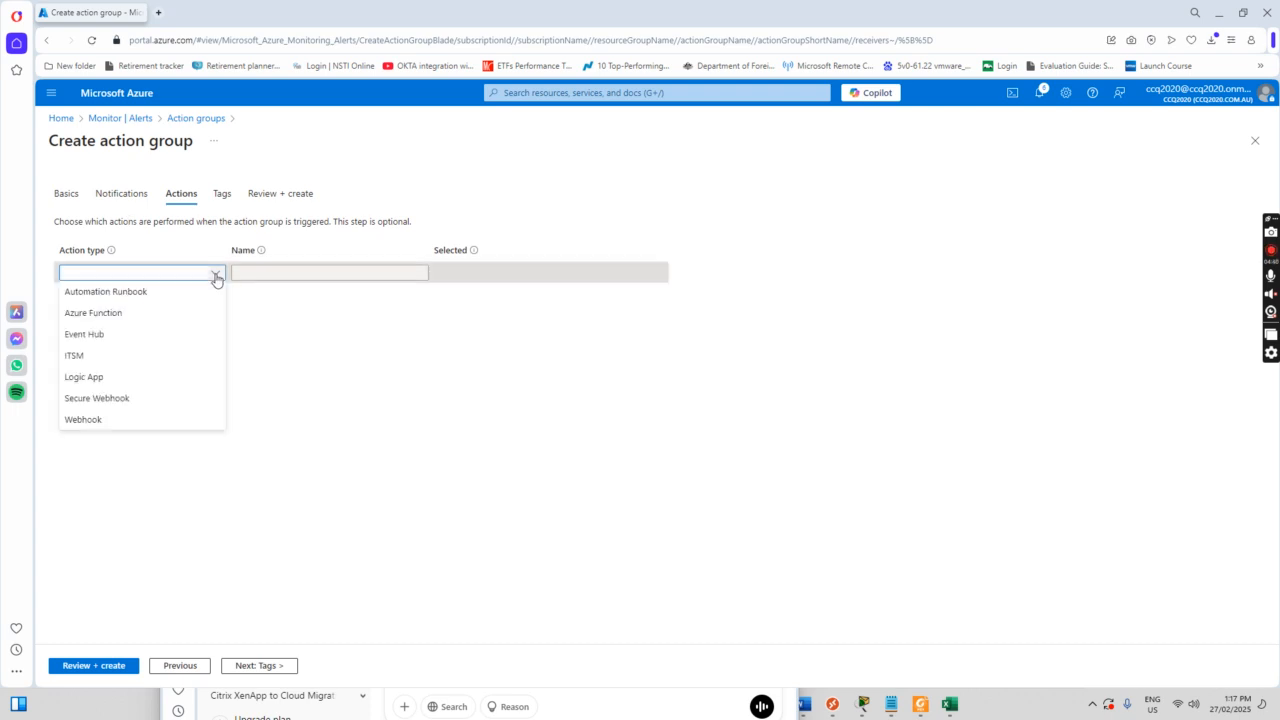
click(127, 297)
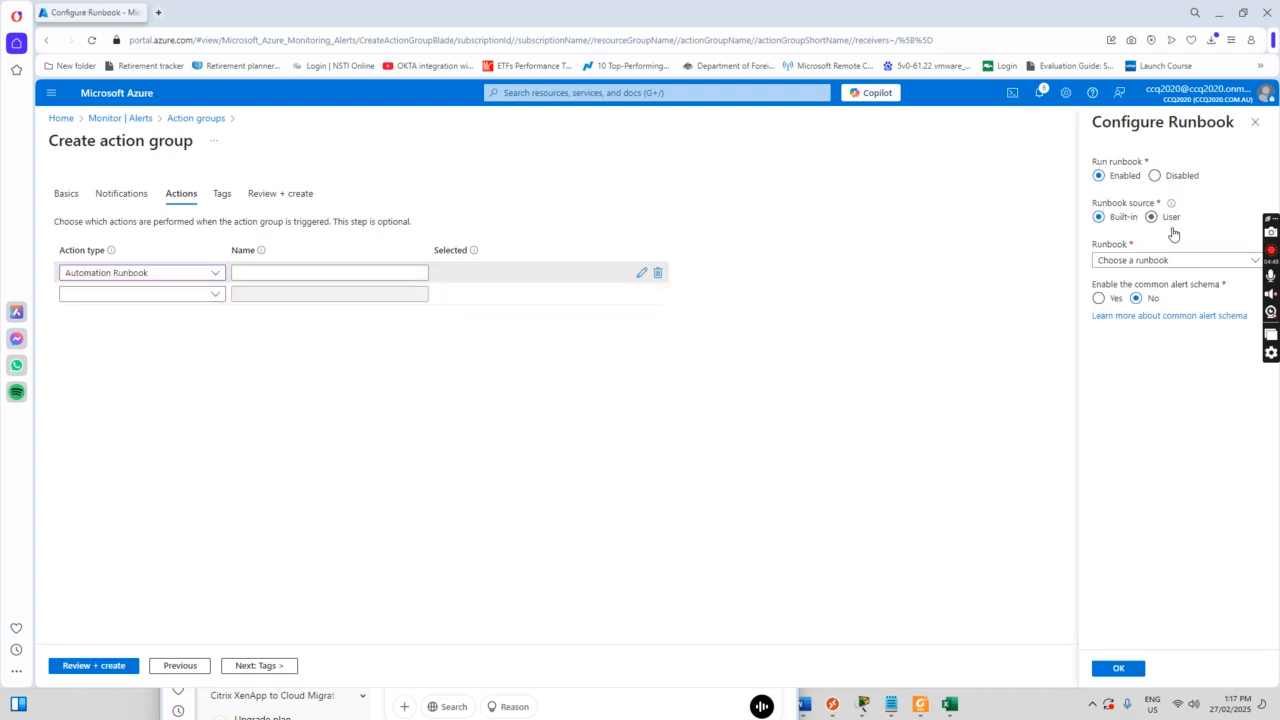
click(1138, 316)
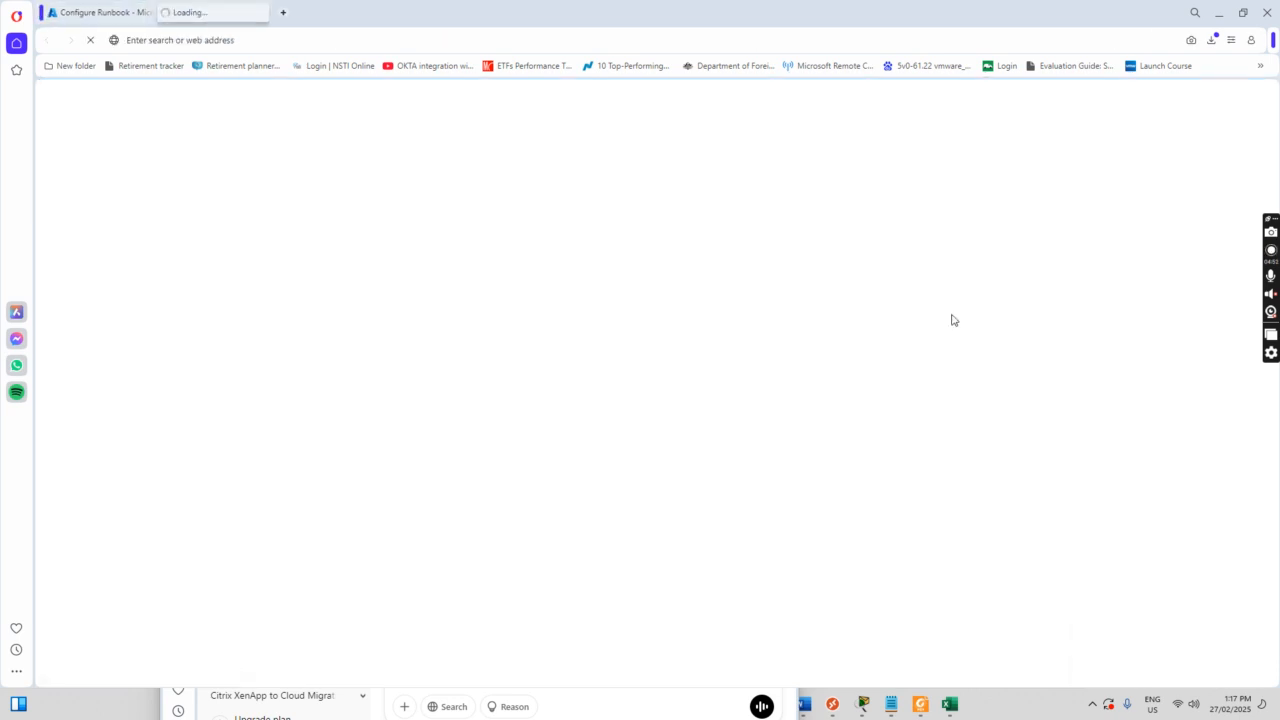
click(102, 12)
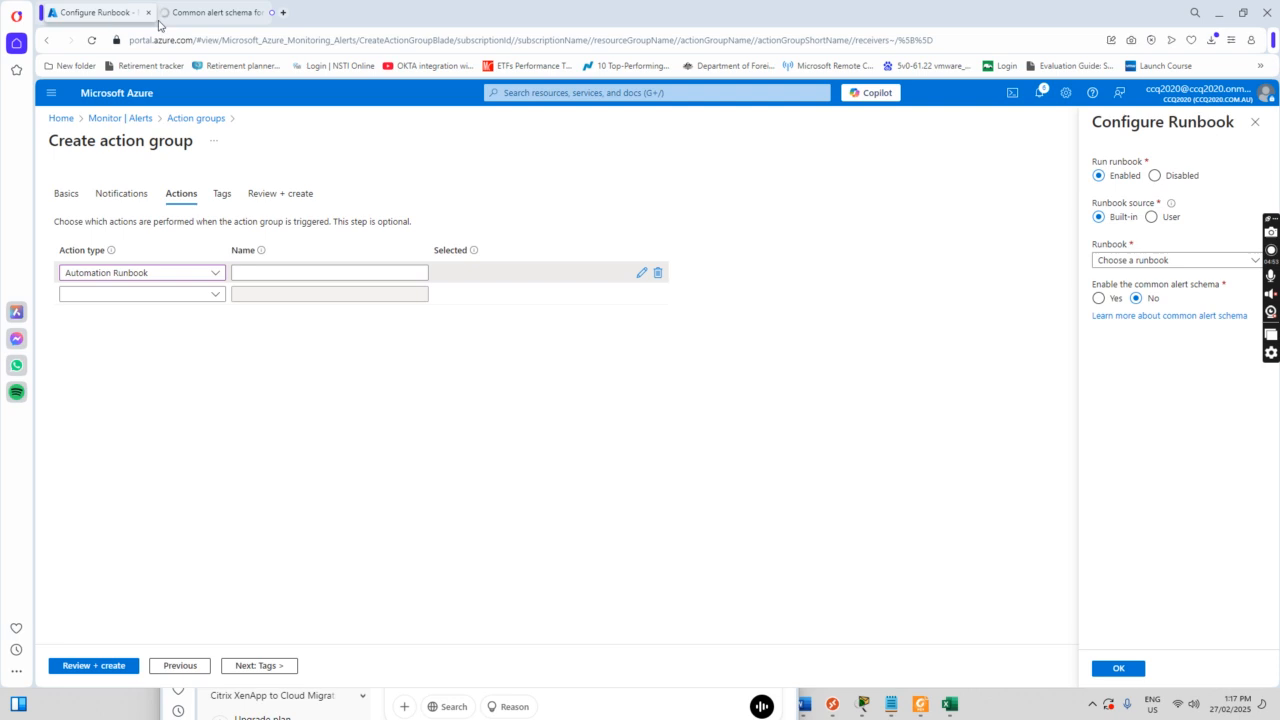
click(1160, 266)
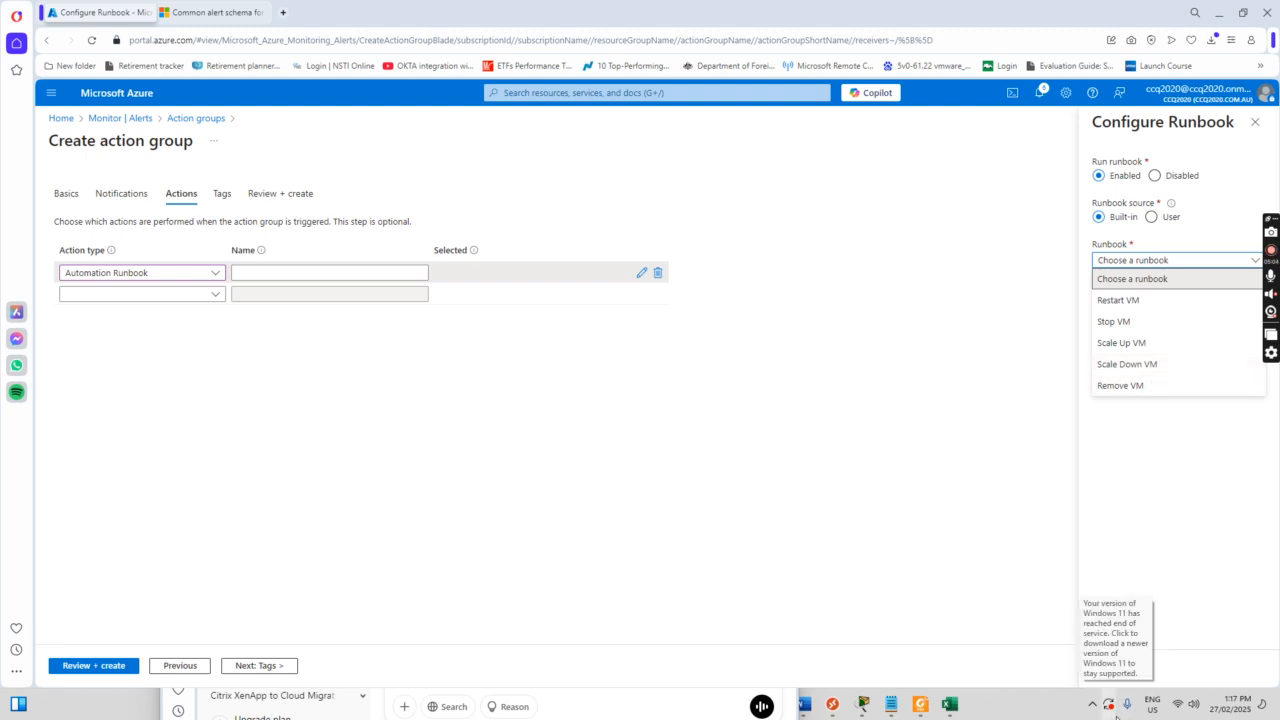
click(1119, 667)
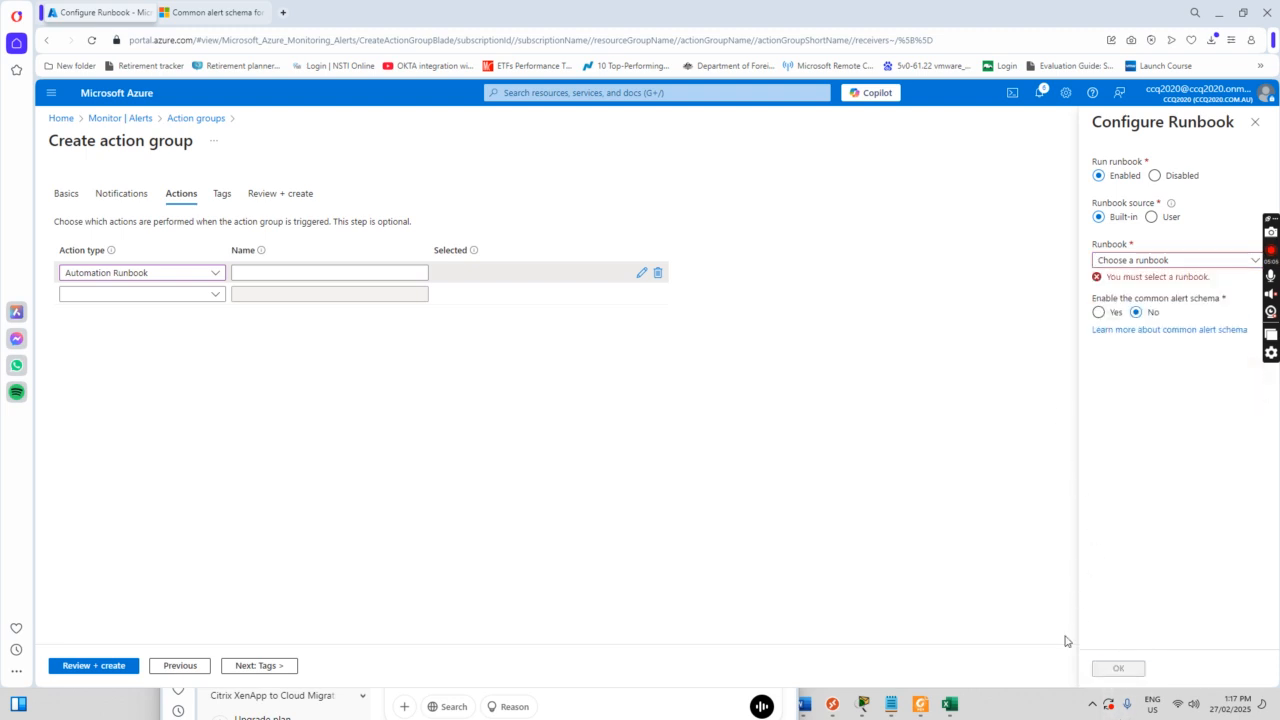
click(657, 273)
click(689, 360)
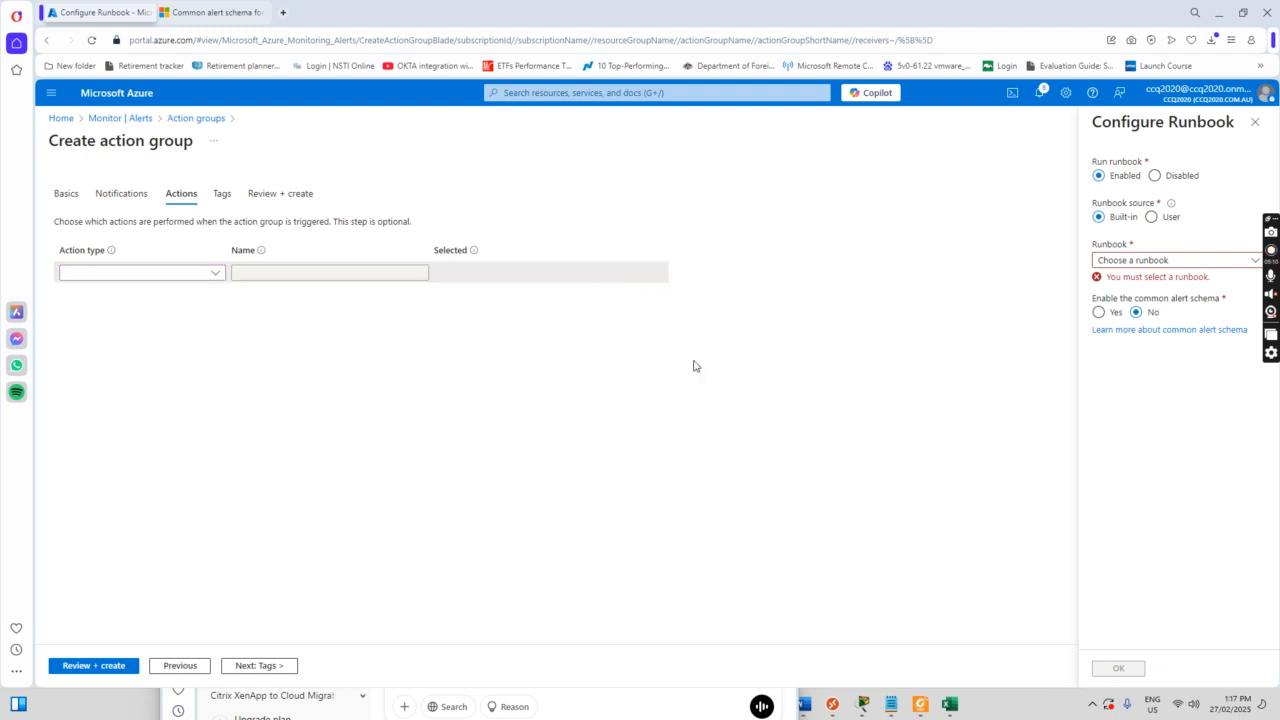
Step: Create alertnotificationgroup, refresh the Action groups list, and return to Monitor Alerts
click(268, 664)
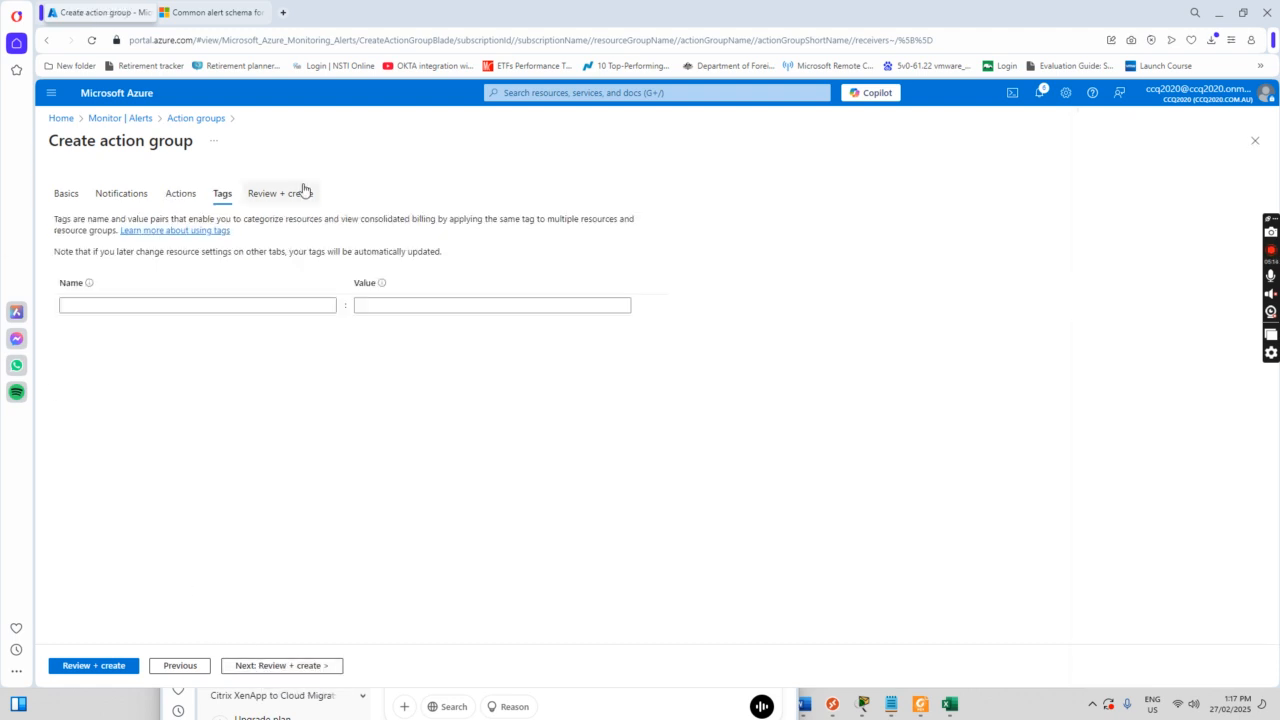
click(300, 666)
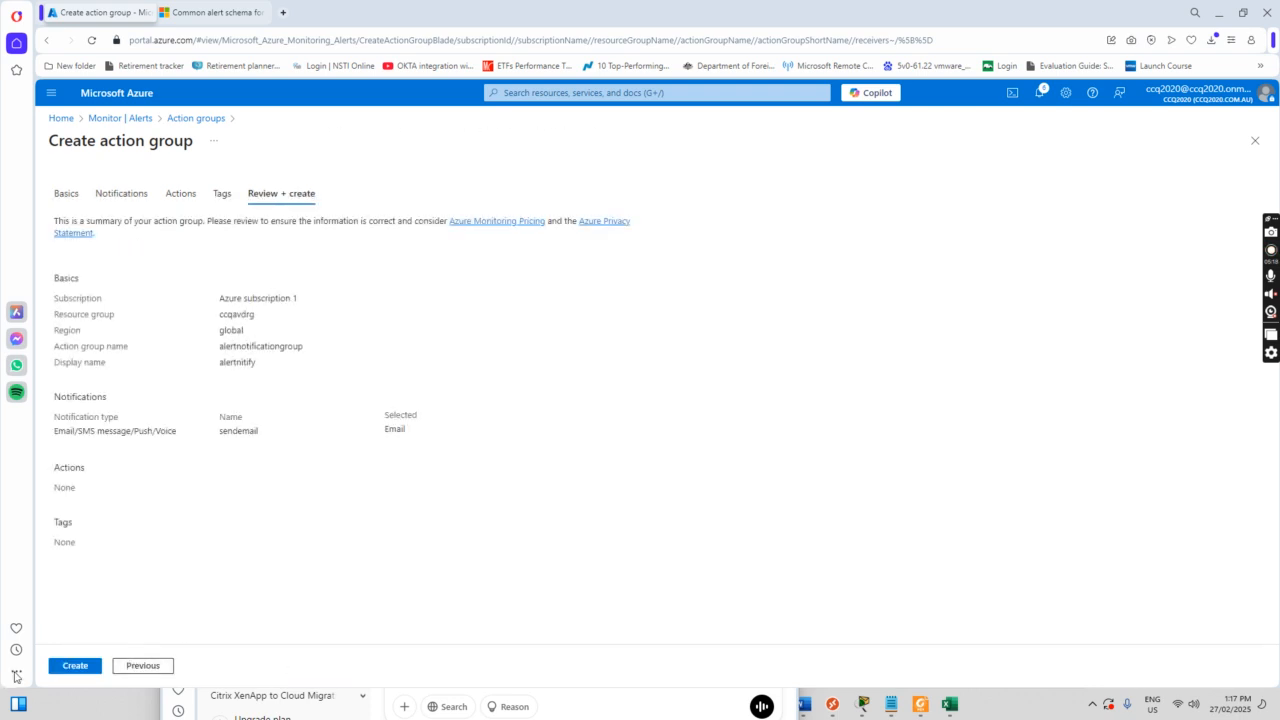
click(82, 669)
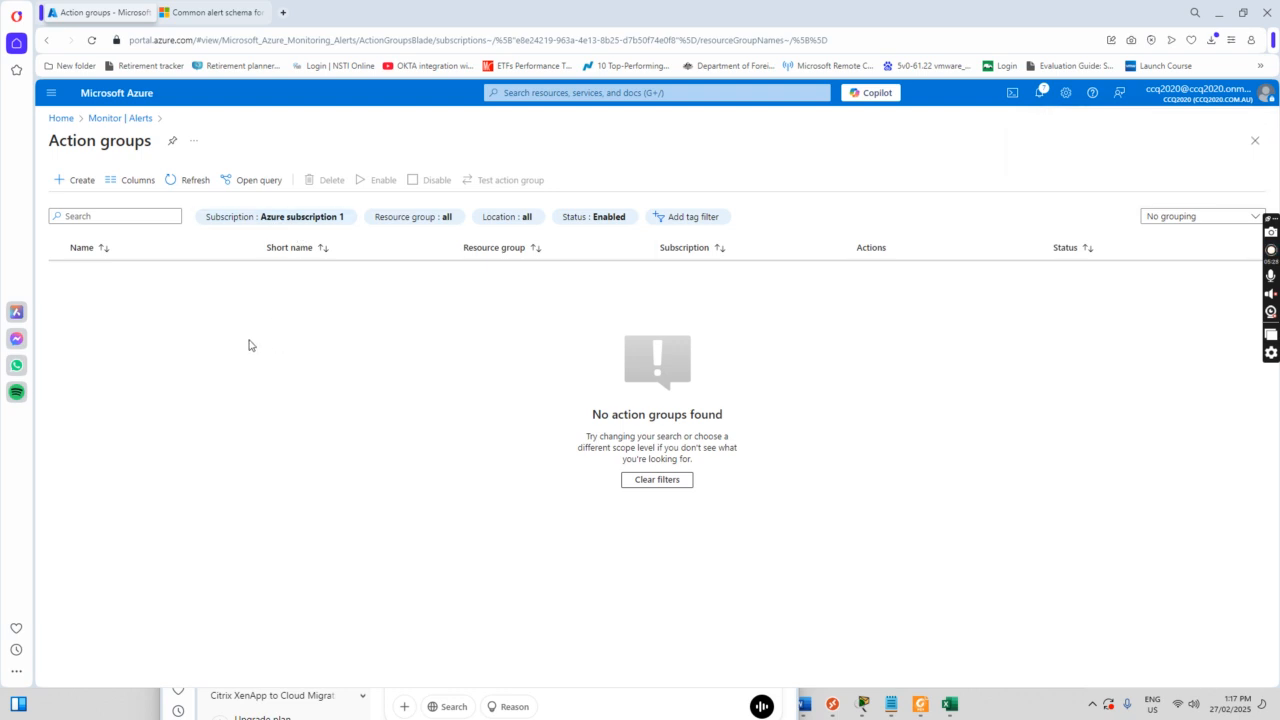
click(195, 180)
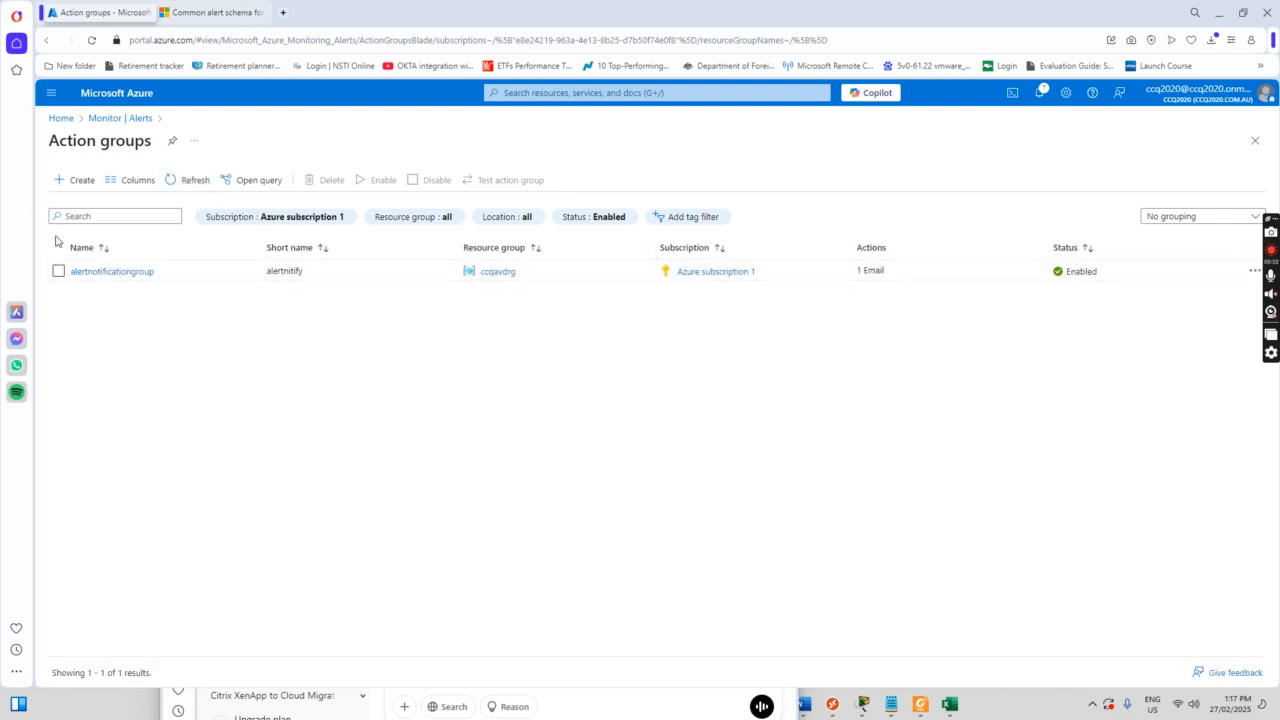
click(100, 119)
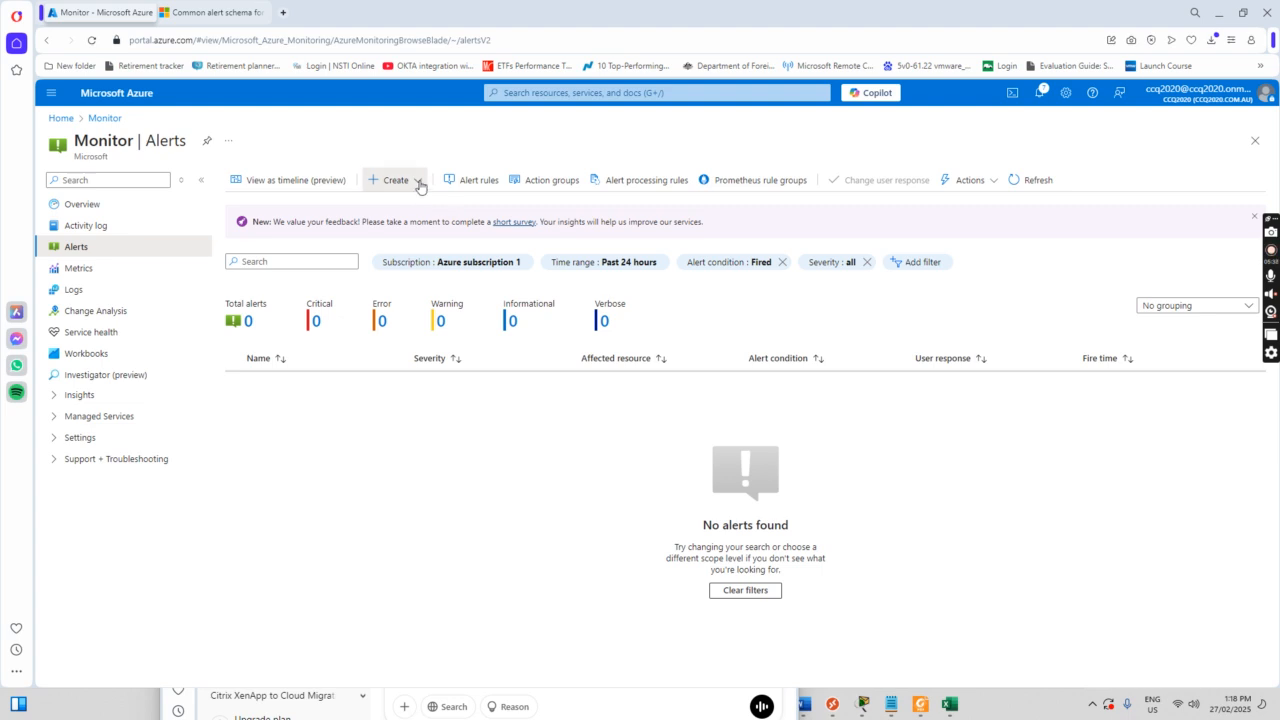
Step: Start a new alert rule scoped to the firstavd-0 virtual machine in ccqavdrg
click(418, 182)
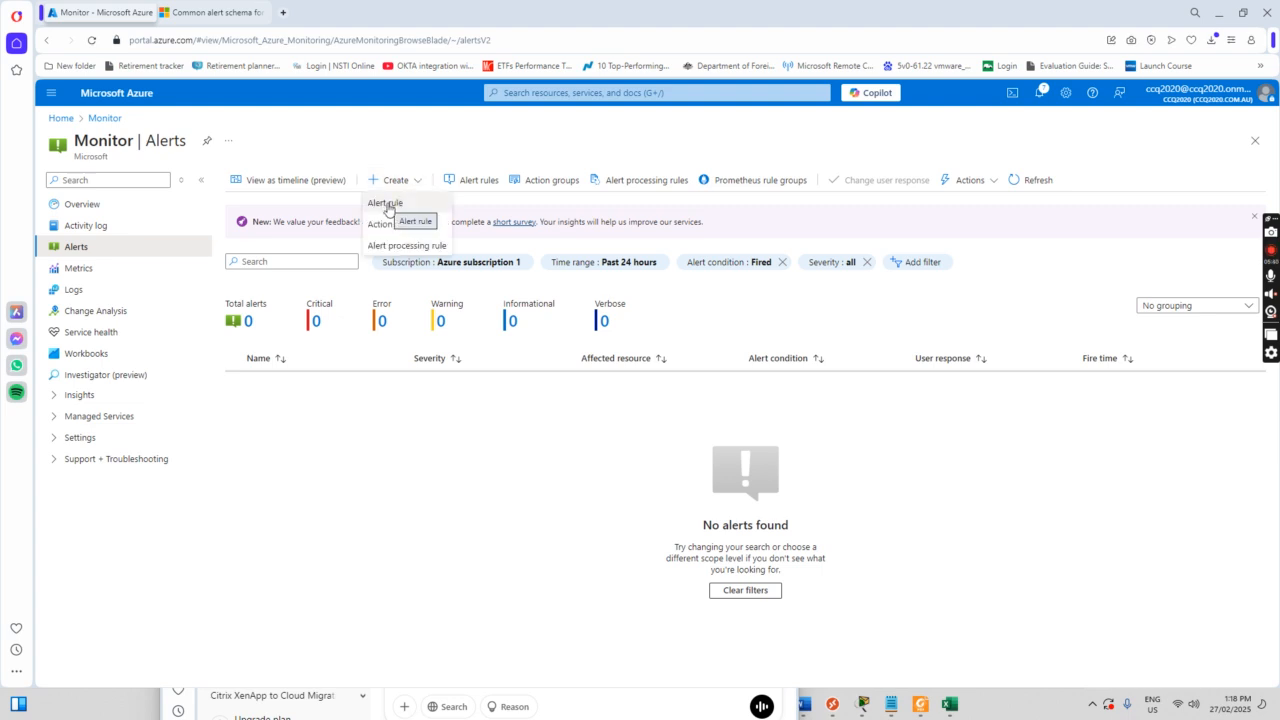
click(386, 204)
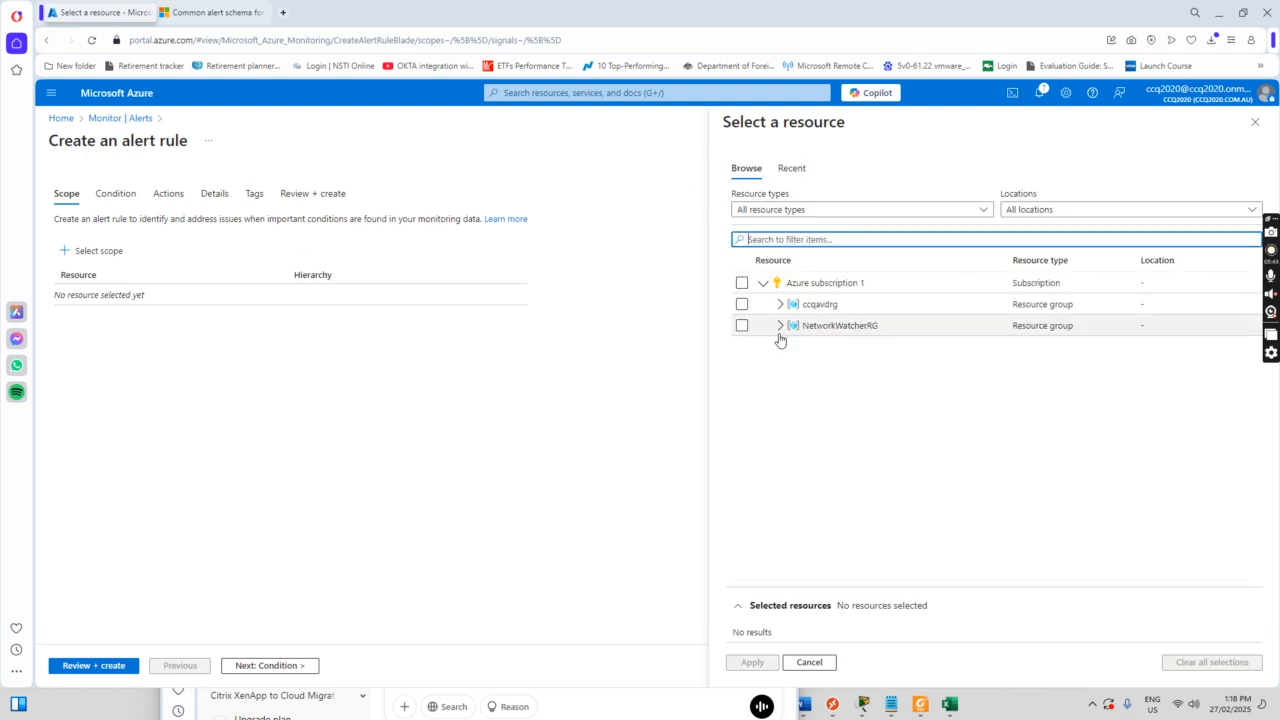
click(781, 308)
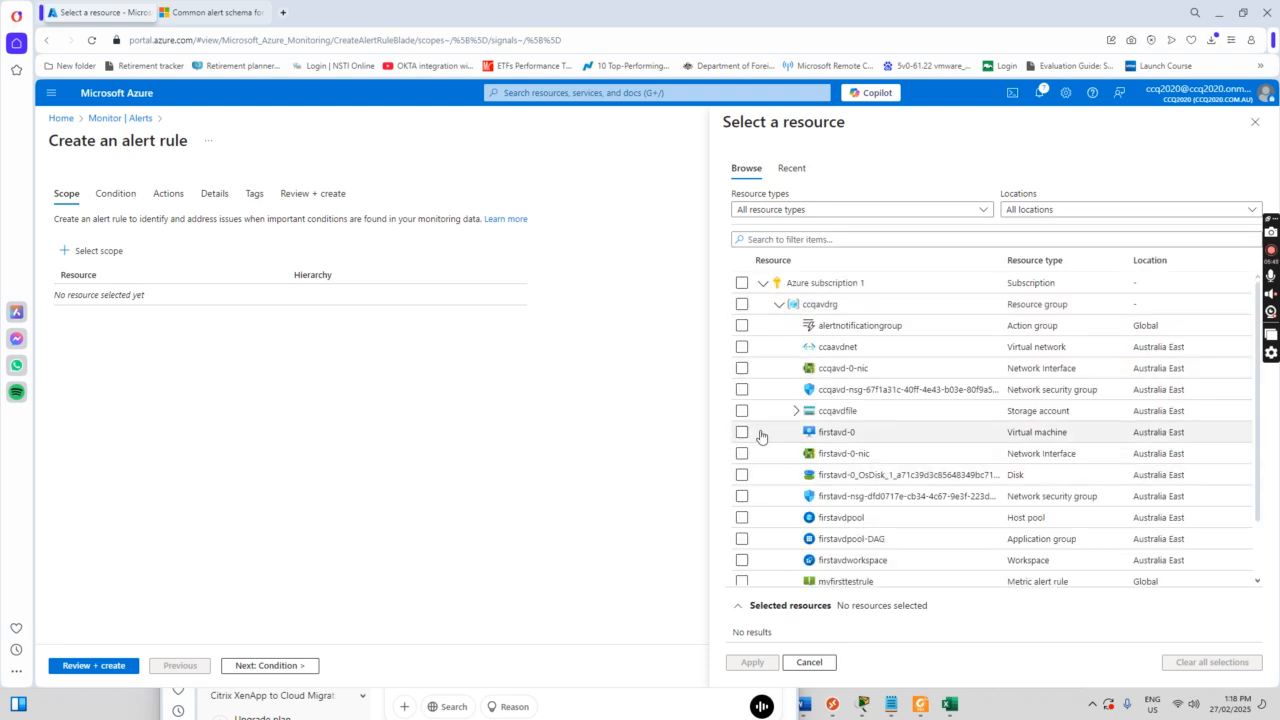
click(741, 433)
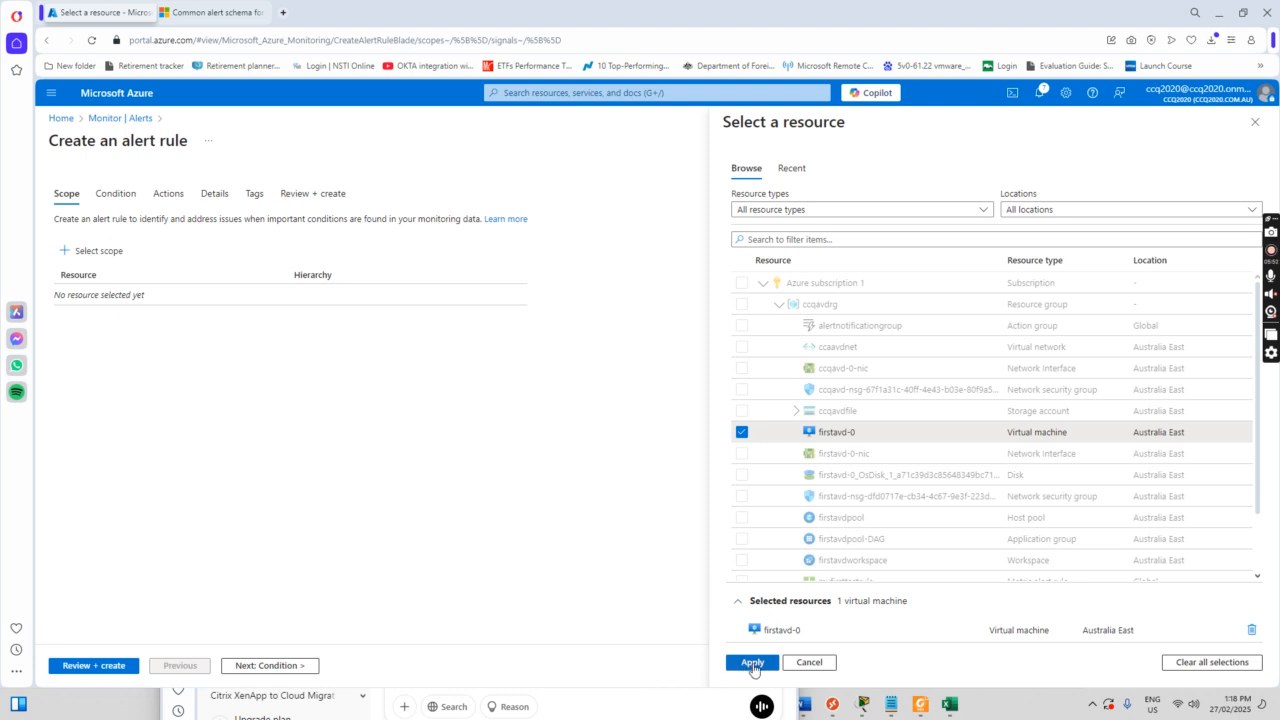
click(751, 664)
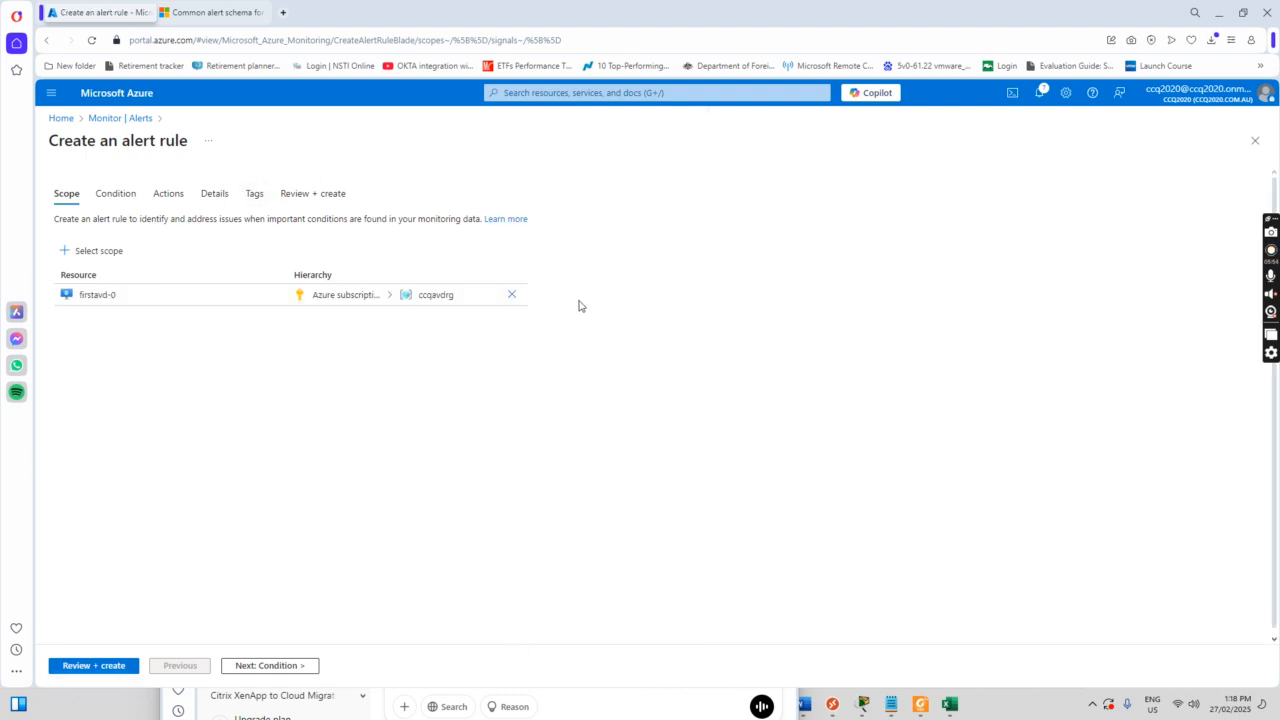
click(286, 664)
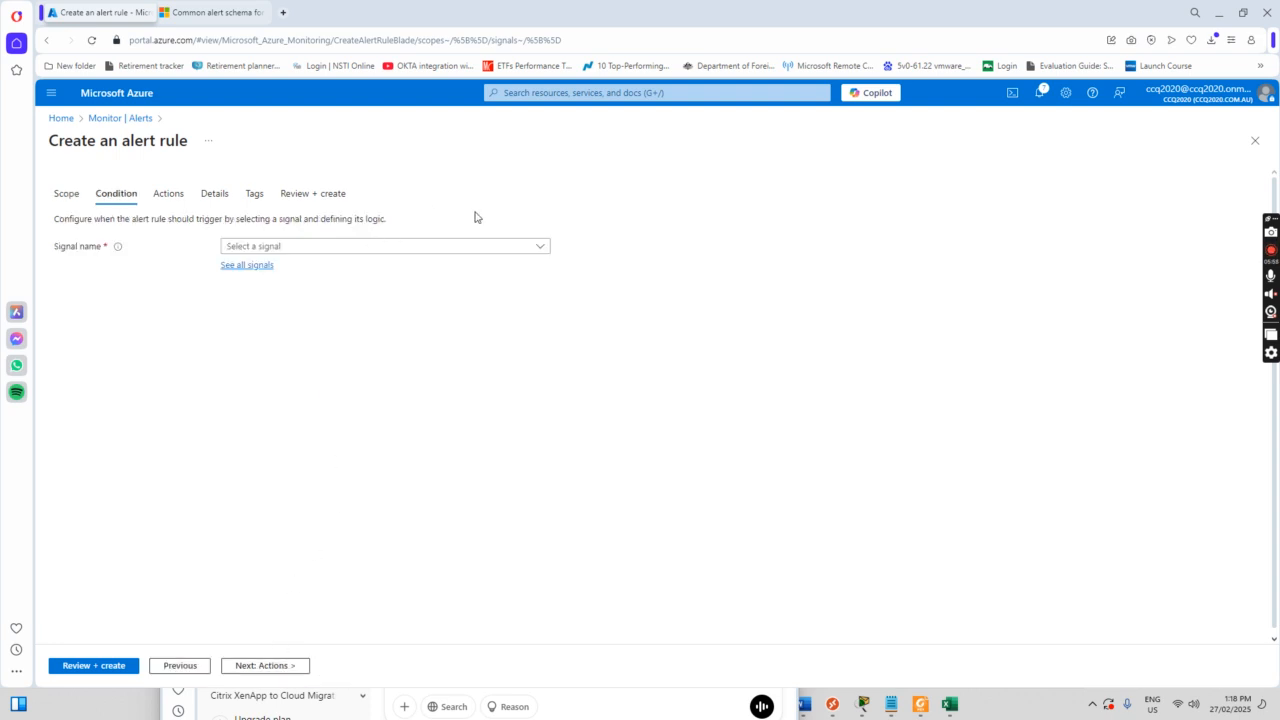
Step: Set the alert condition to fire when average Percentage CPU exceeds 80
click(544, 250)
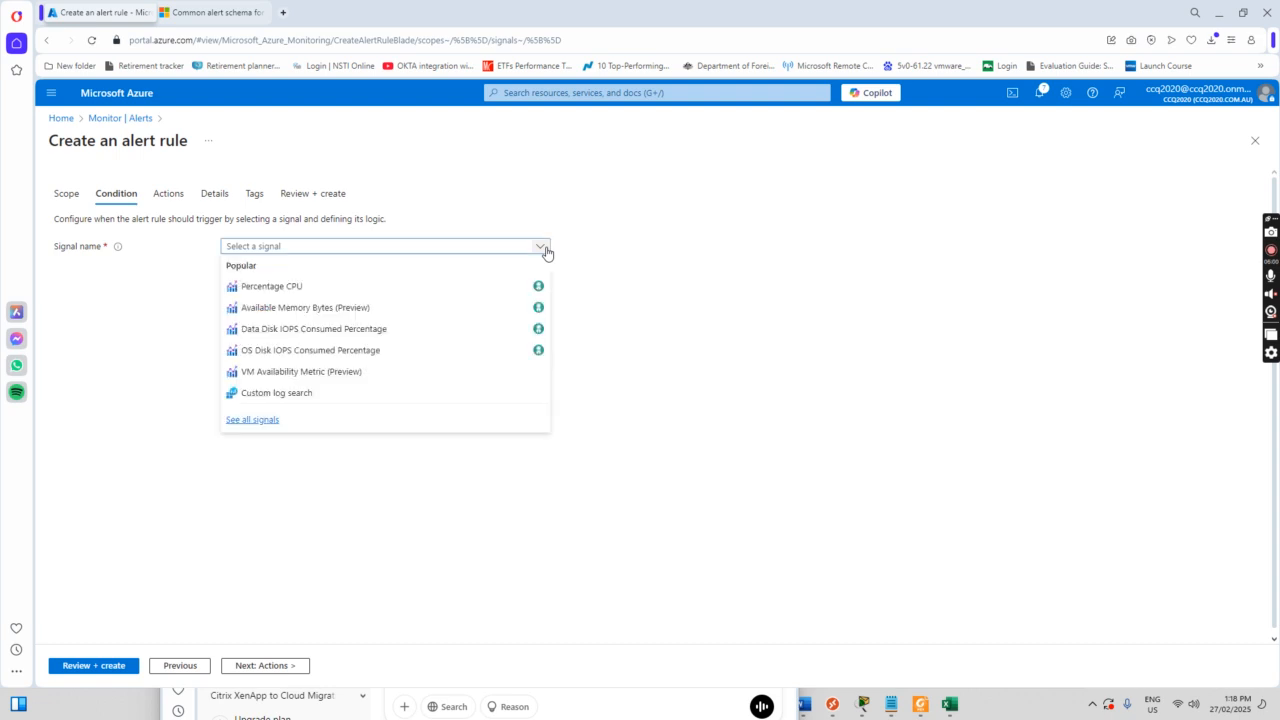
click(289, 289)
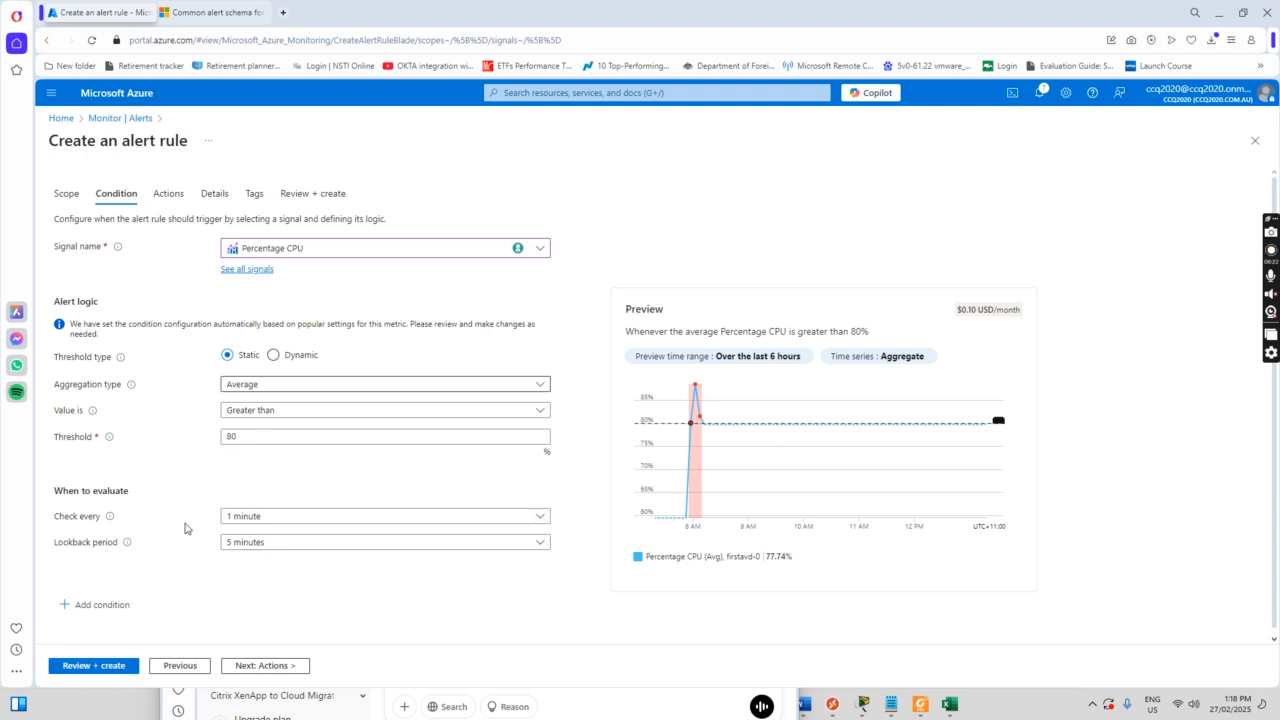
click(268, 666)
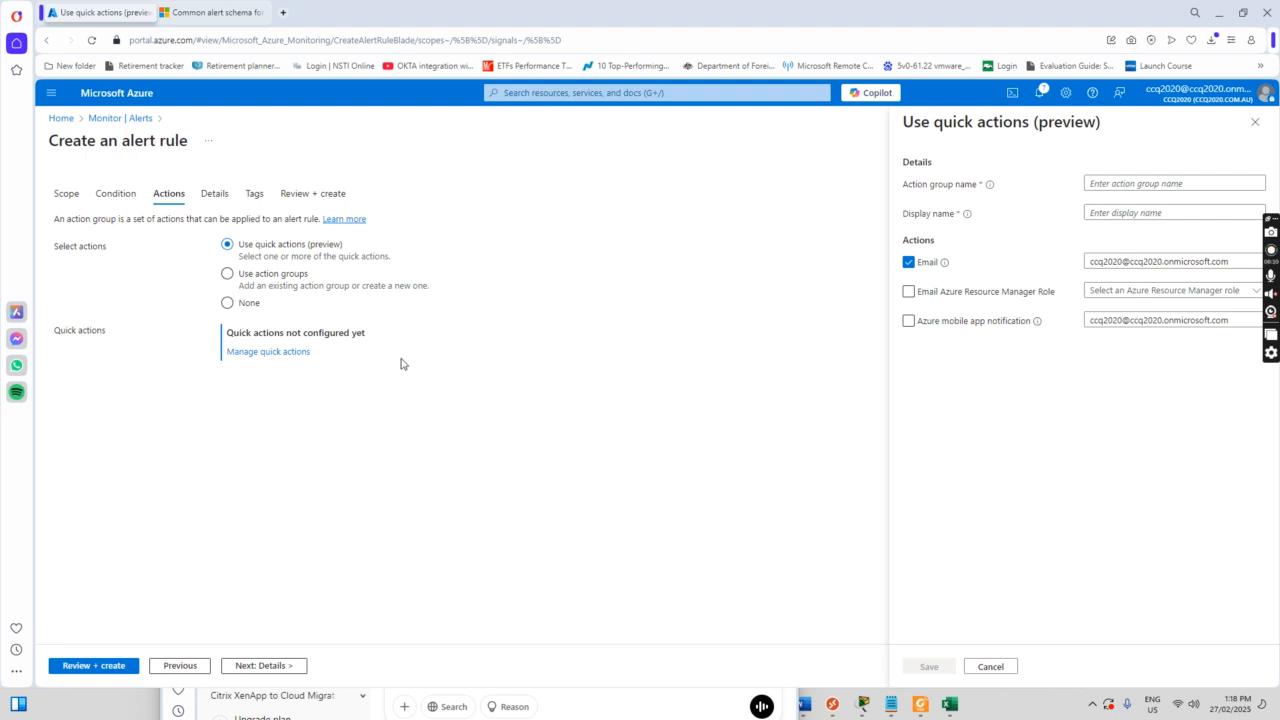
Step: Skip quick actions and attach the existing action group alertnotificationgroup, with its one email, to the rule
click(1107, 186)
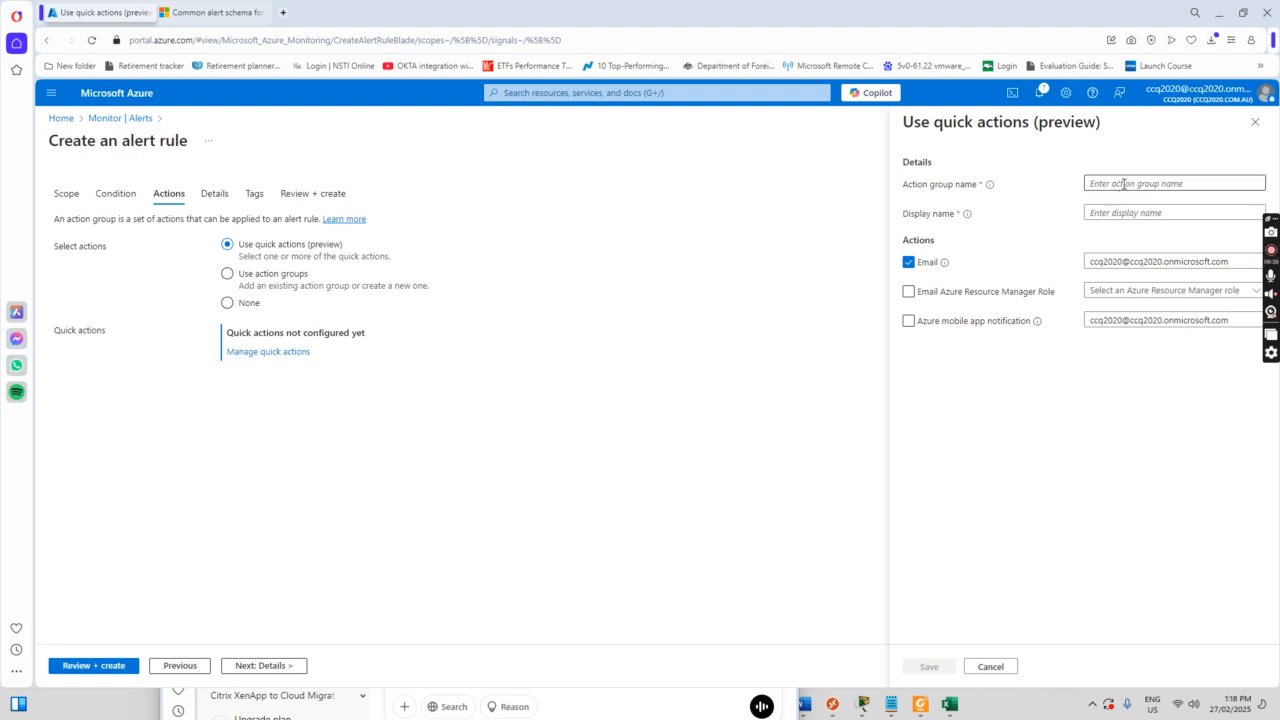
click(1123, 184)
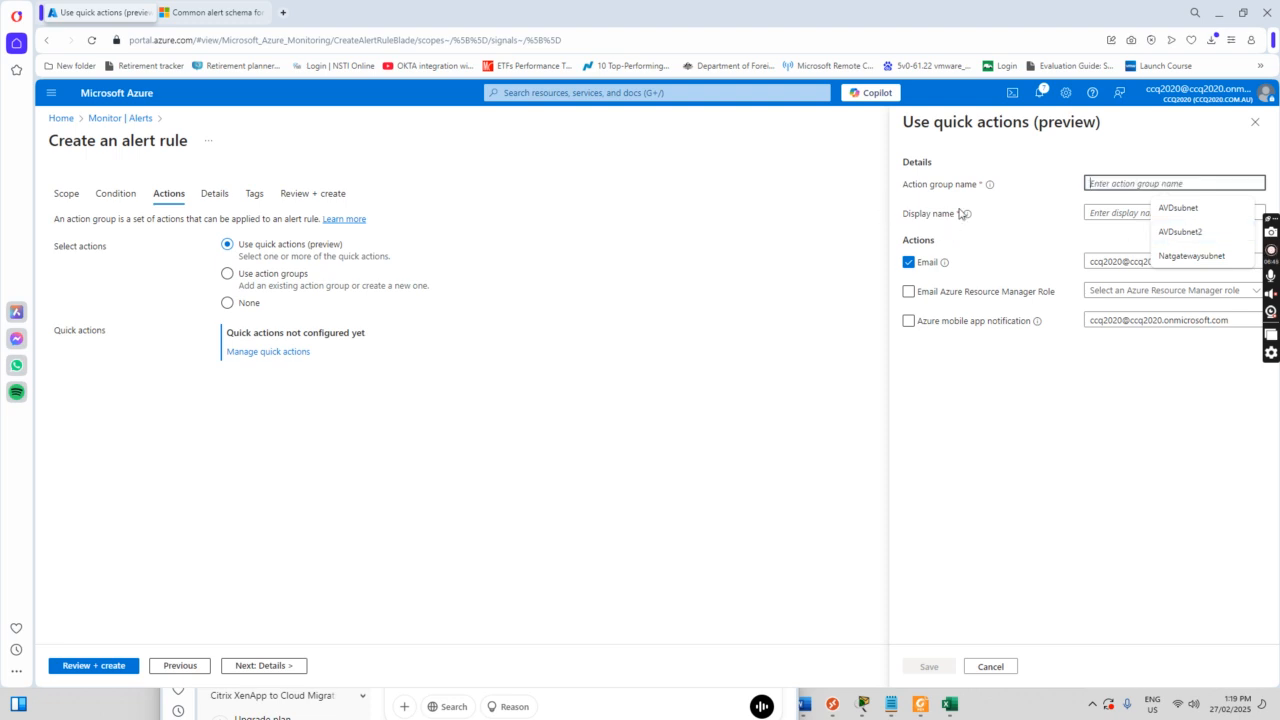
click(1255, 122)
click(227, 274)
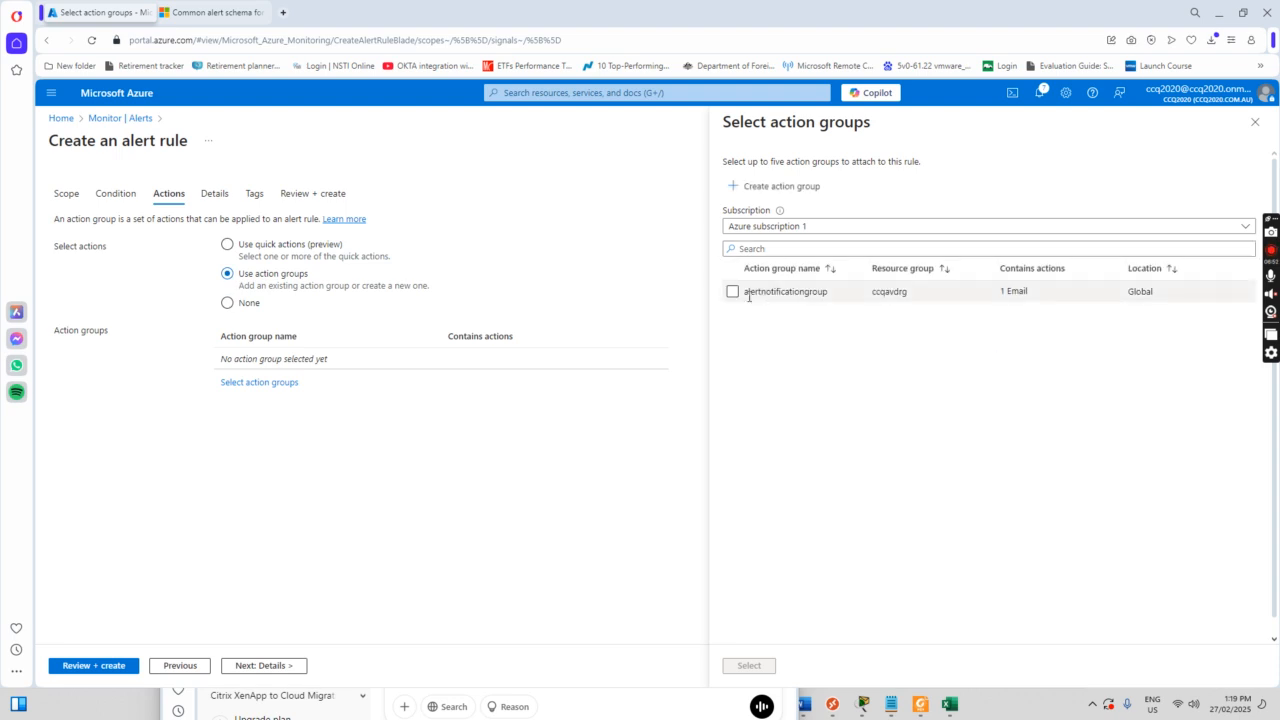
click(734, 293)
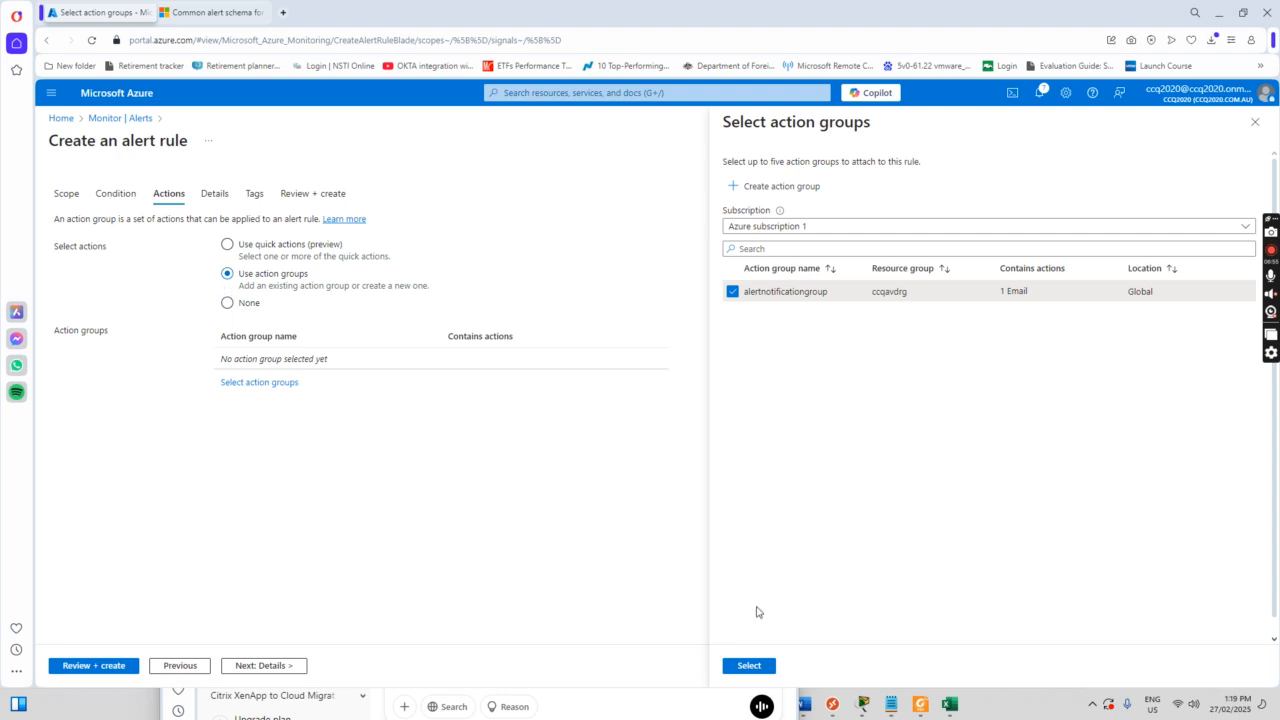
click(755, 667)
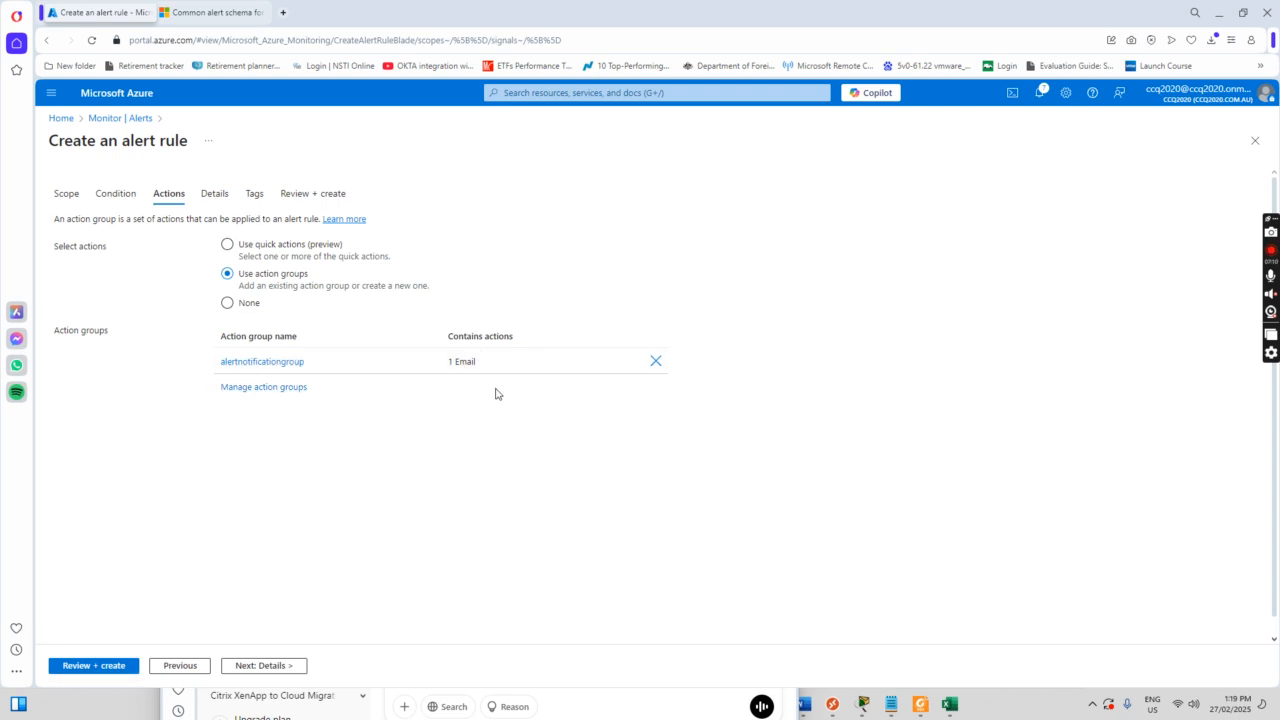
Step: Name the alert rule 'cpuusagealert', then review and create it
click(262, 666)
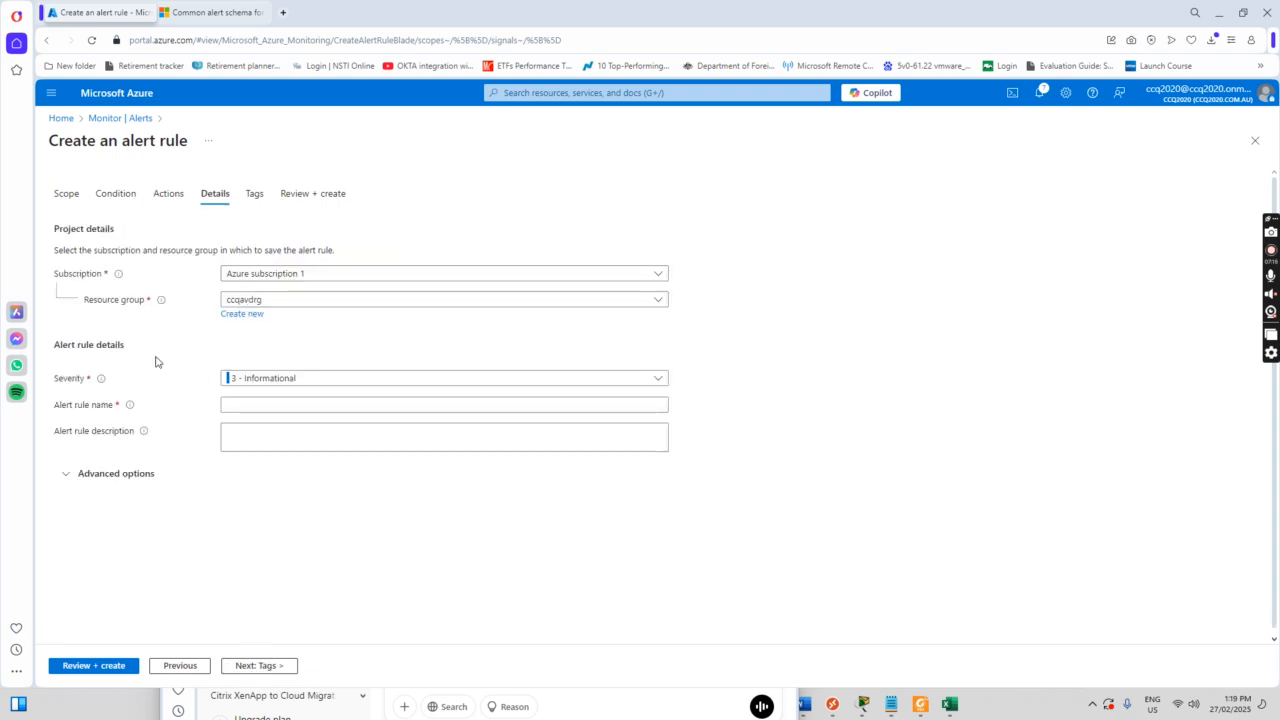
click(245, 405)
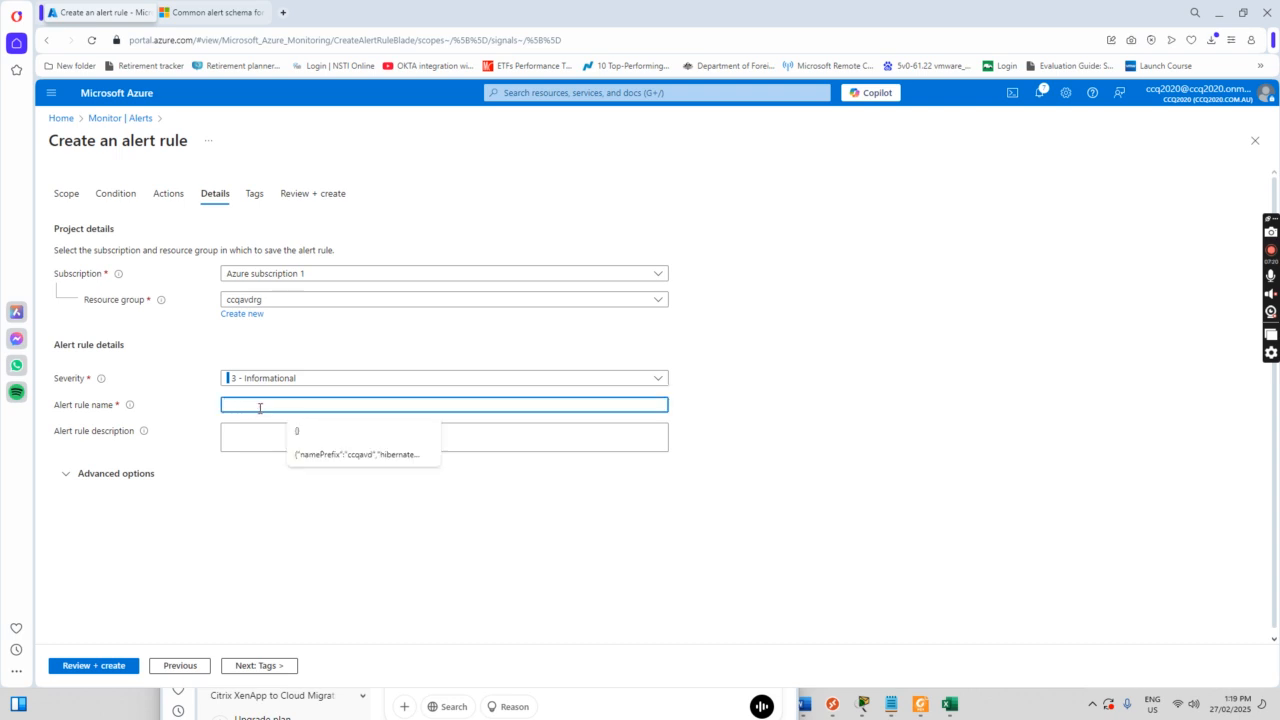
text(cpu)
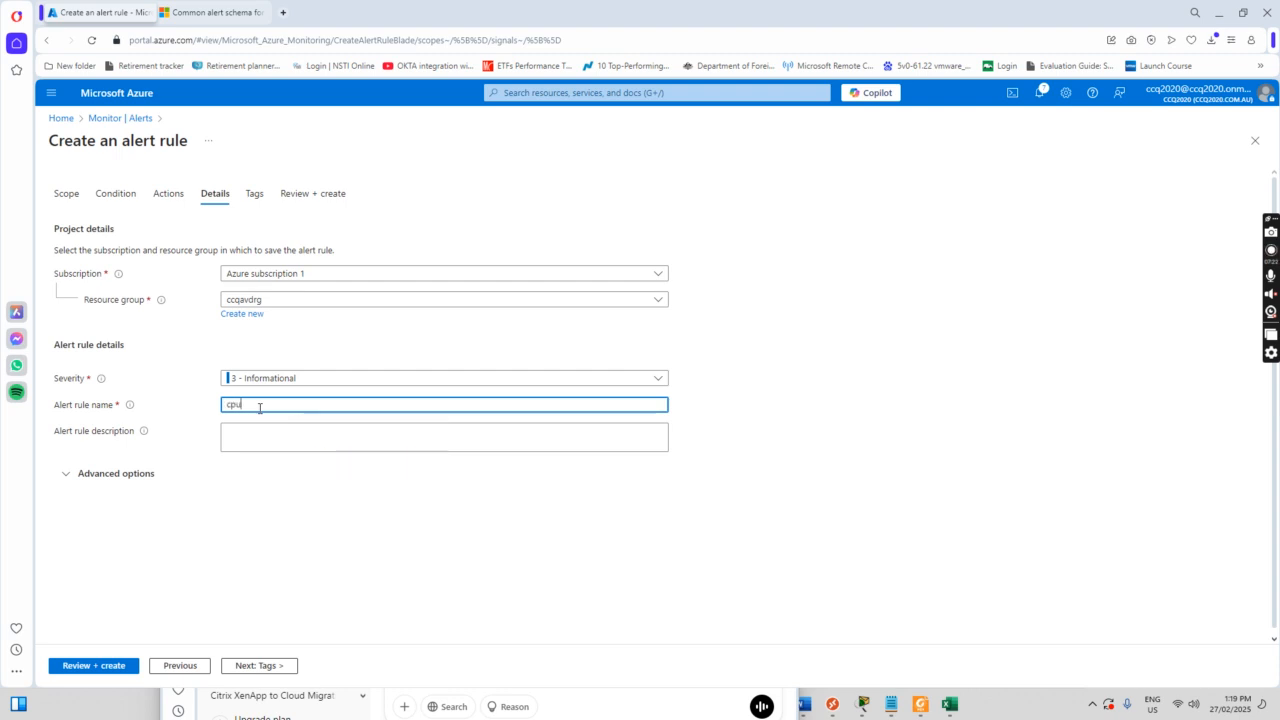
text(usagealert)
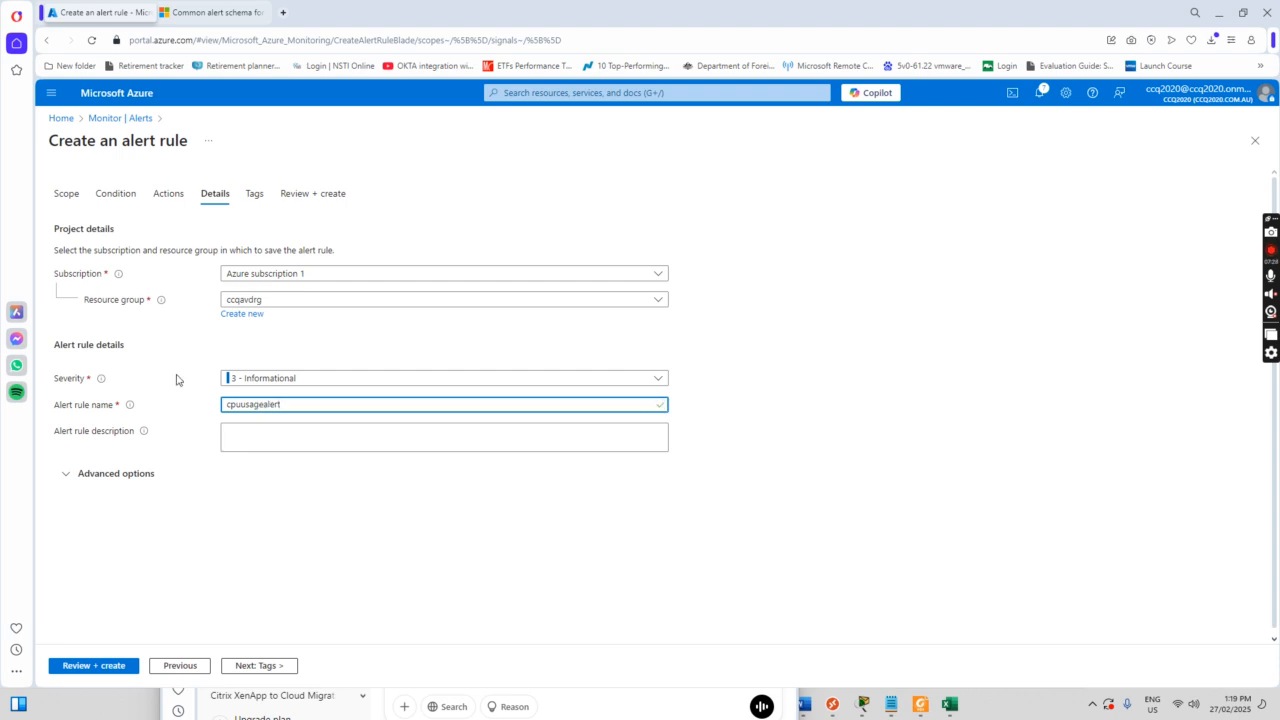
click(258, 668)
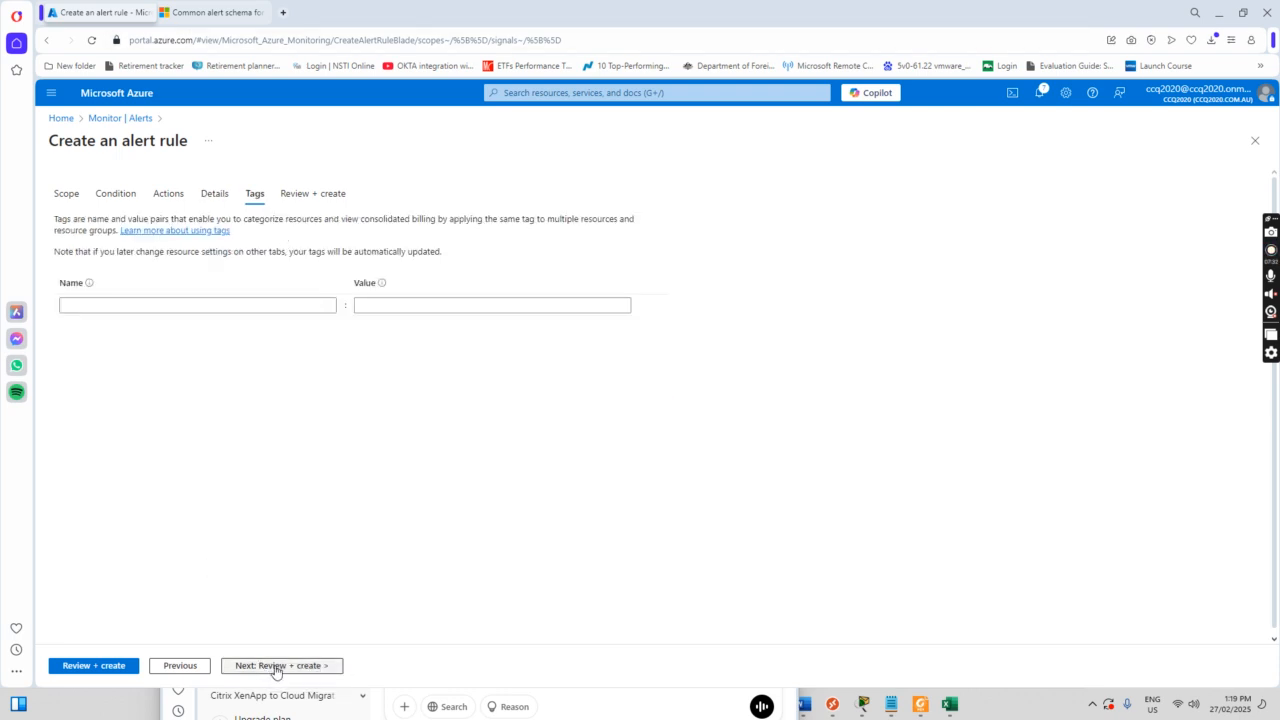
click(283, 668)
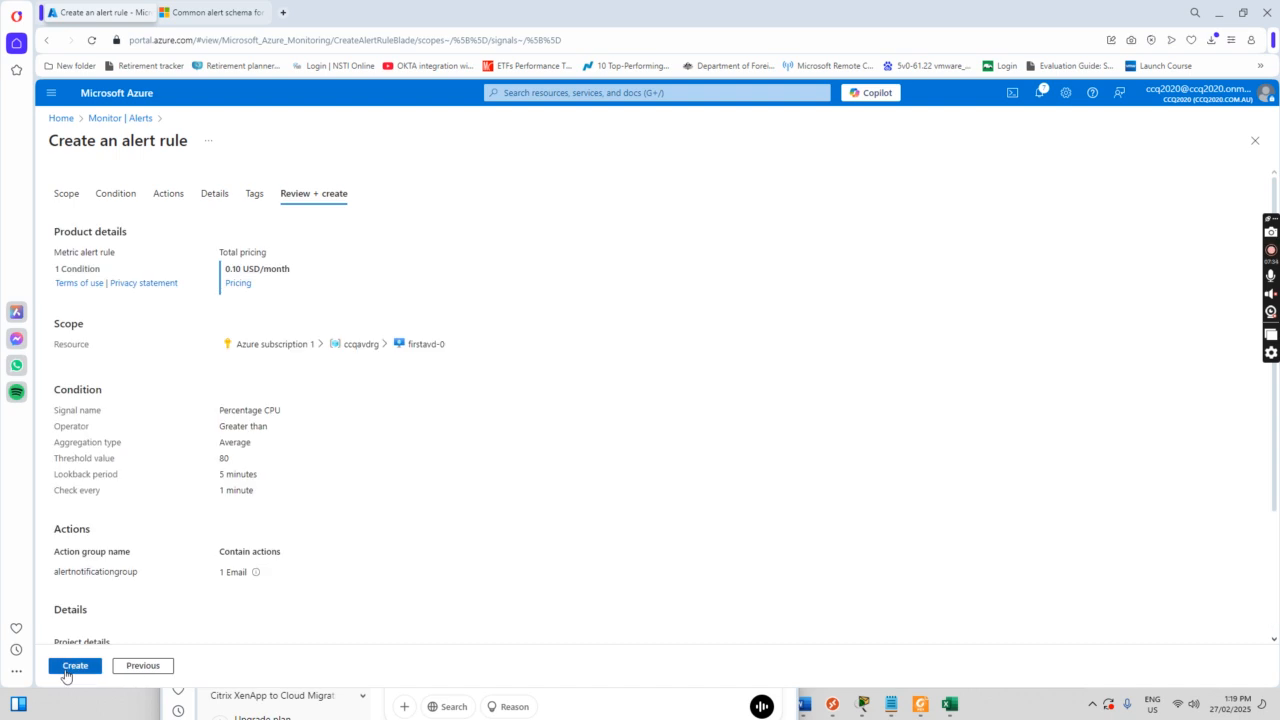
click(82, 666)
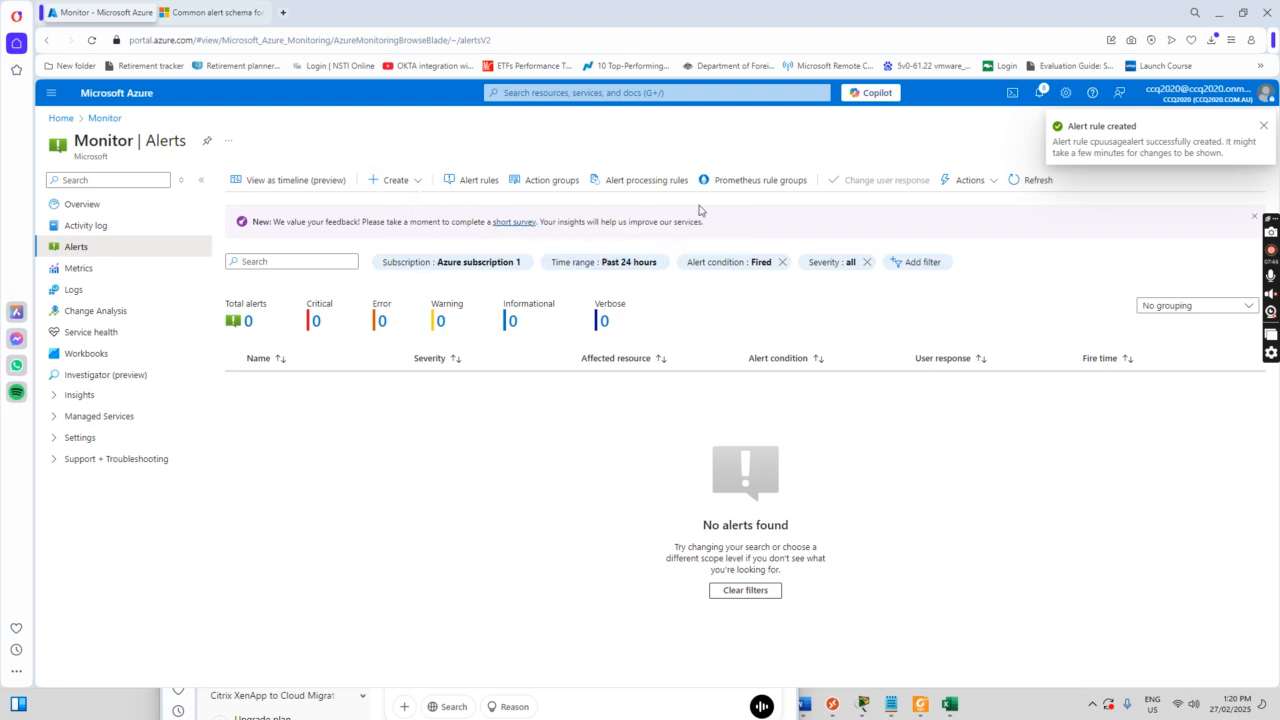
Step: Refresh alerts, confirm cpuusagealert is listed as enabled for firstavd-0, and start a new browser tab
click(1043, 187)
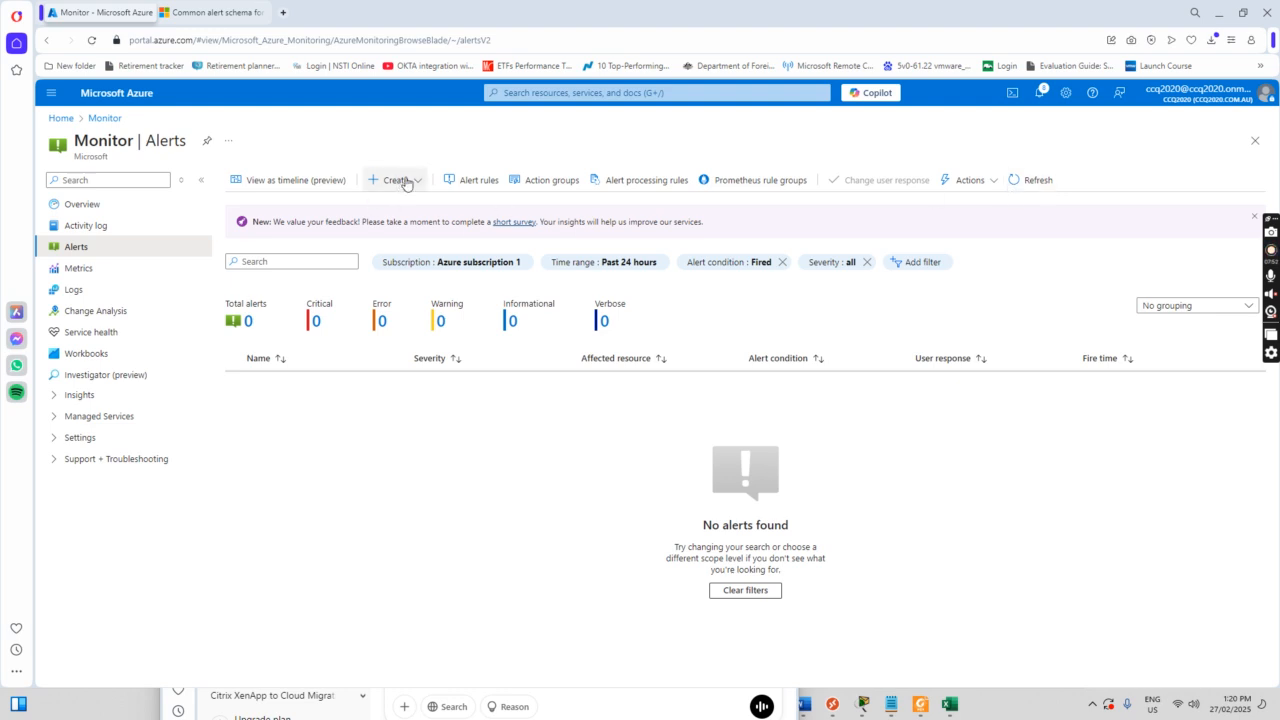
click(478, 185)
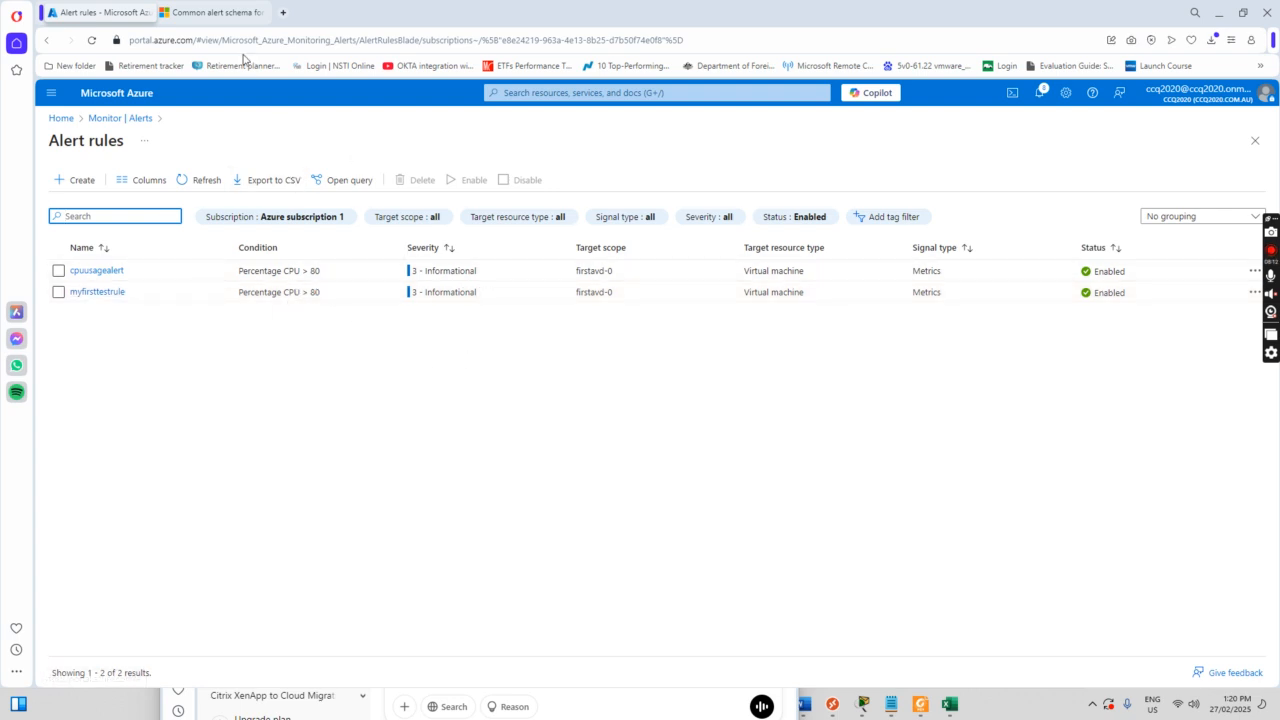
click(284, 13)
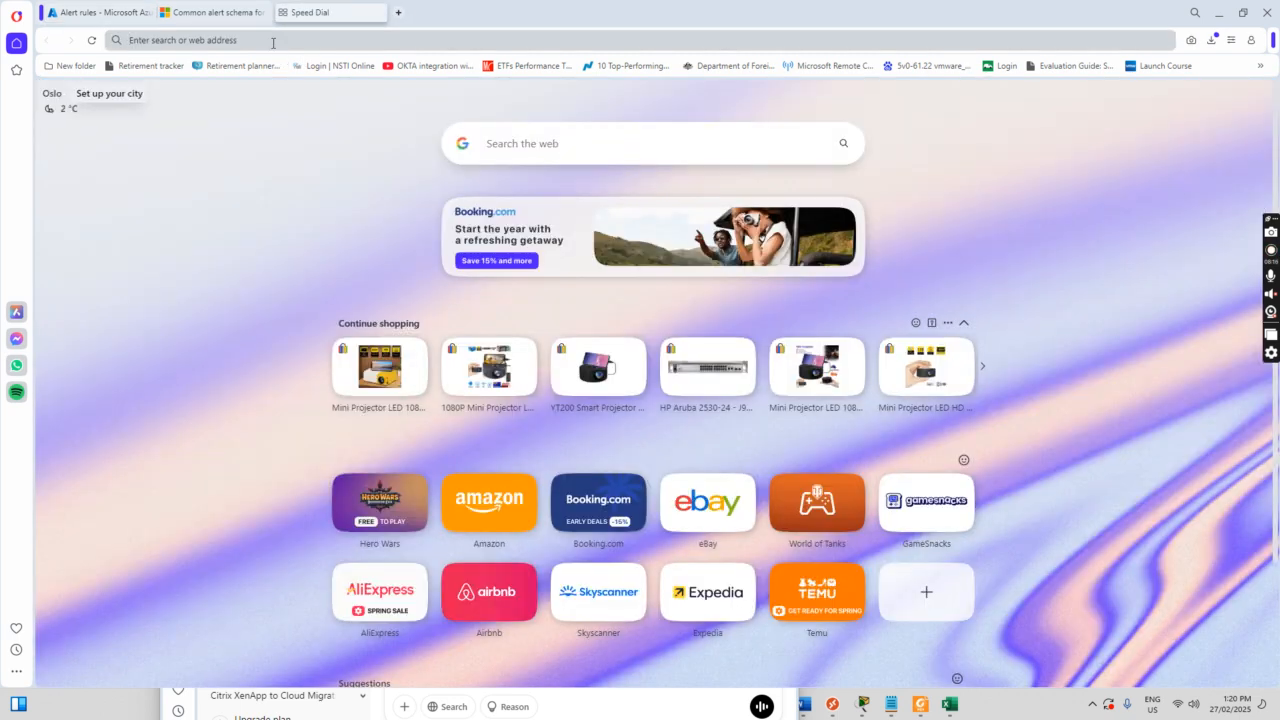
Step: Go to outlook.office.com/mail in the new tab to reach the Outlook inbox
text(outlooo)
key(BackSpace)
text(k.of)
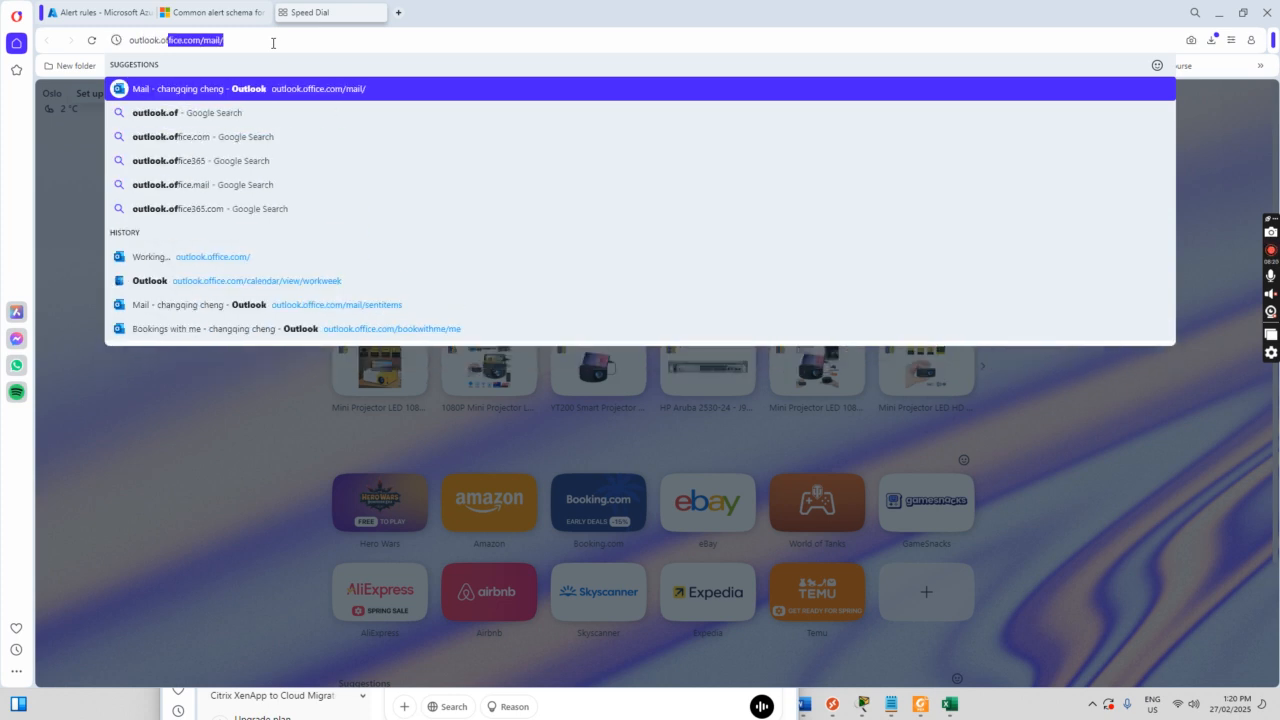
text(f)
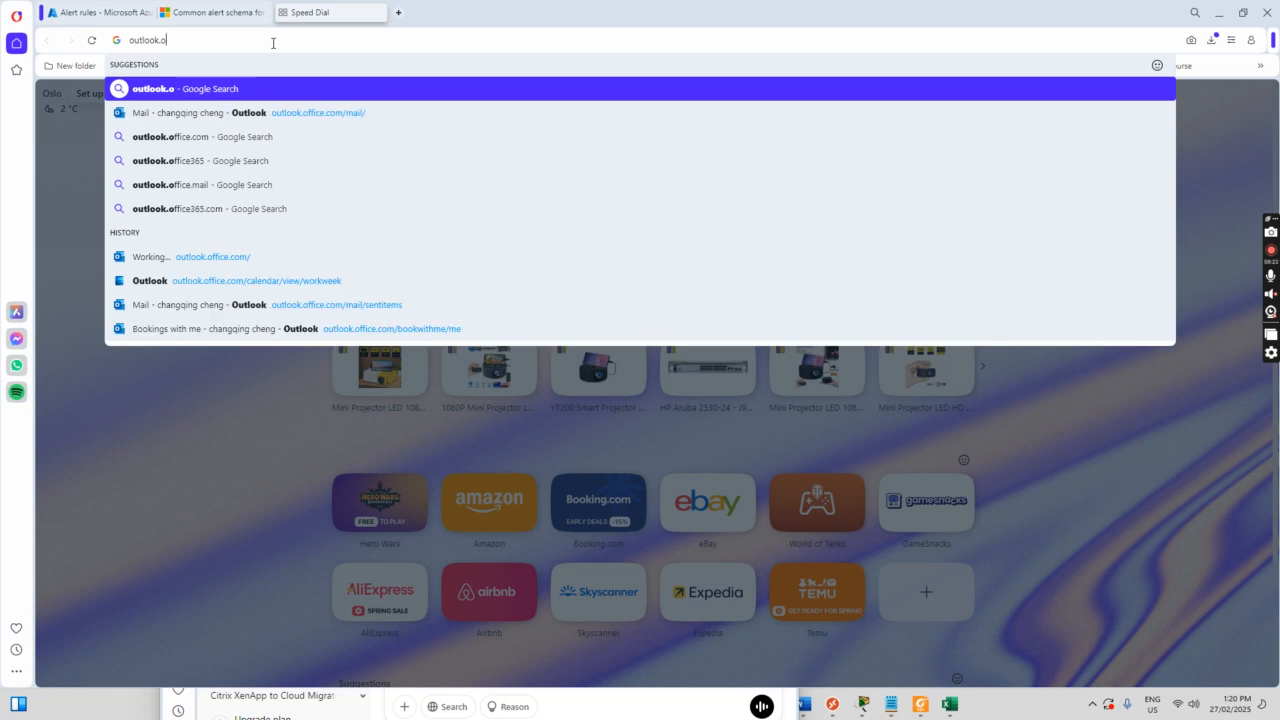
key(Return)
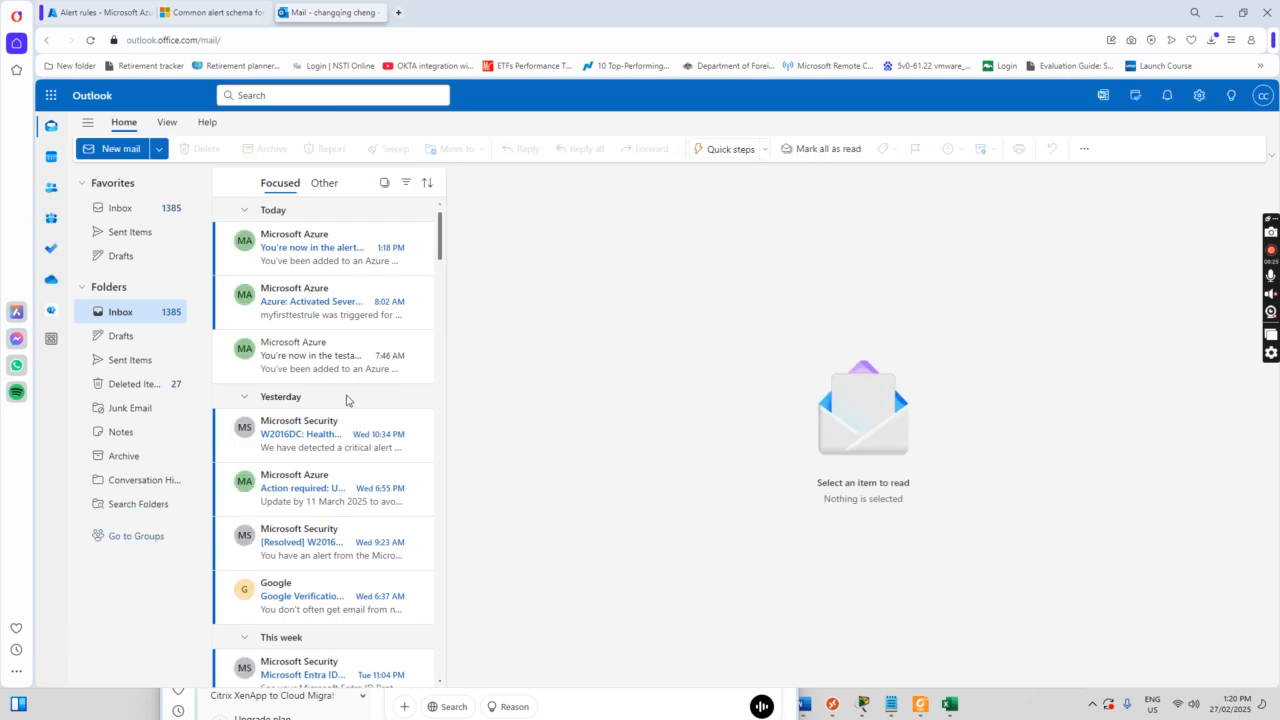
Step: Open the 'Azure: Activated Severity: 3 myfirsttestrule' email and scroll through its alert details
click(303, 304)
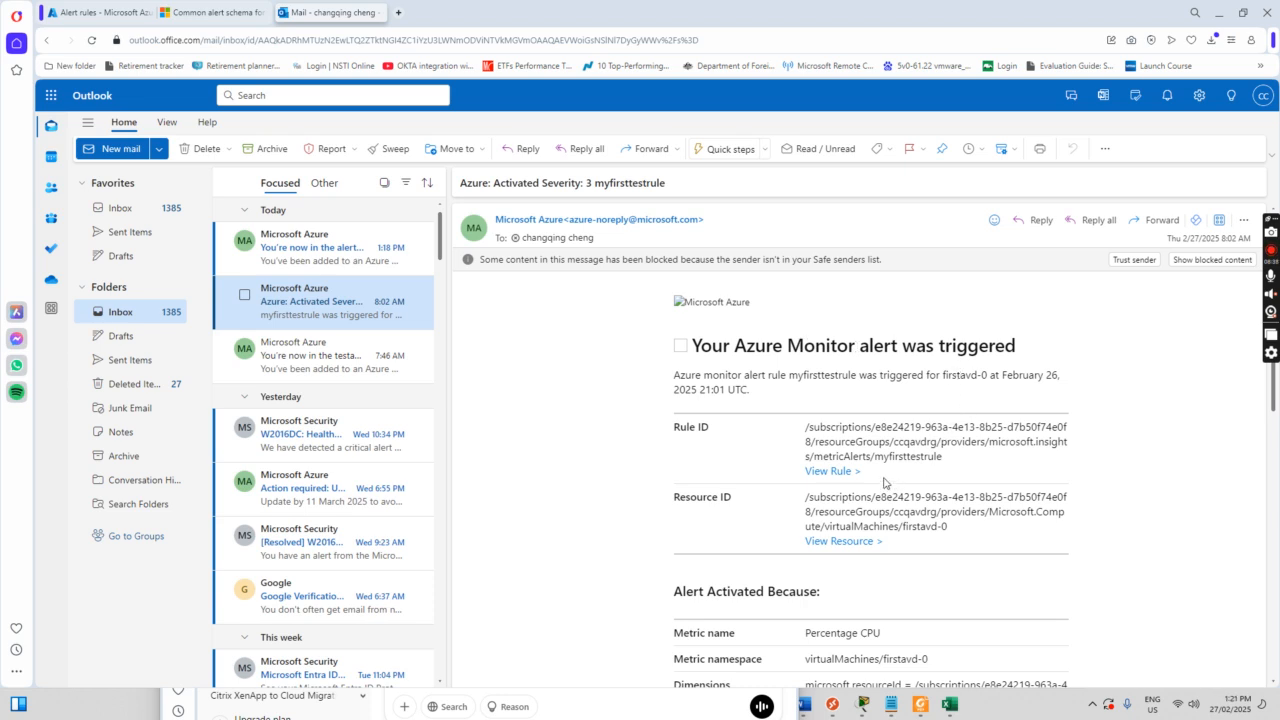
scroll(885, 485, down, 2)
scroll(831, 455, down, 3)
drag(809, 433, 923, 447)
scroll(922, 447, down, 4)
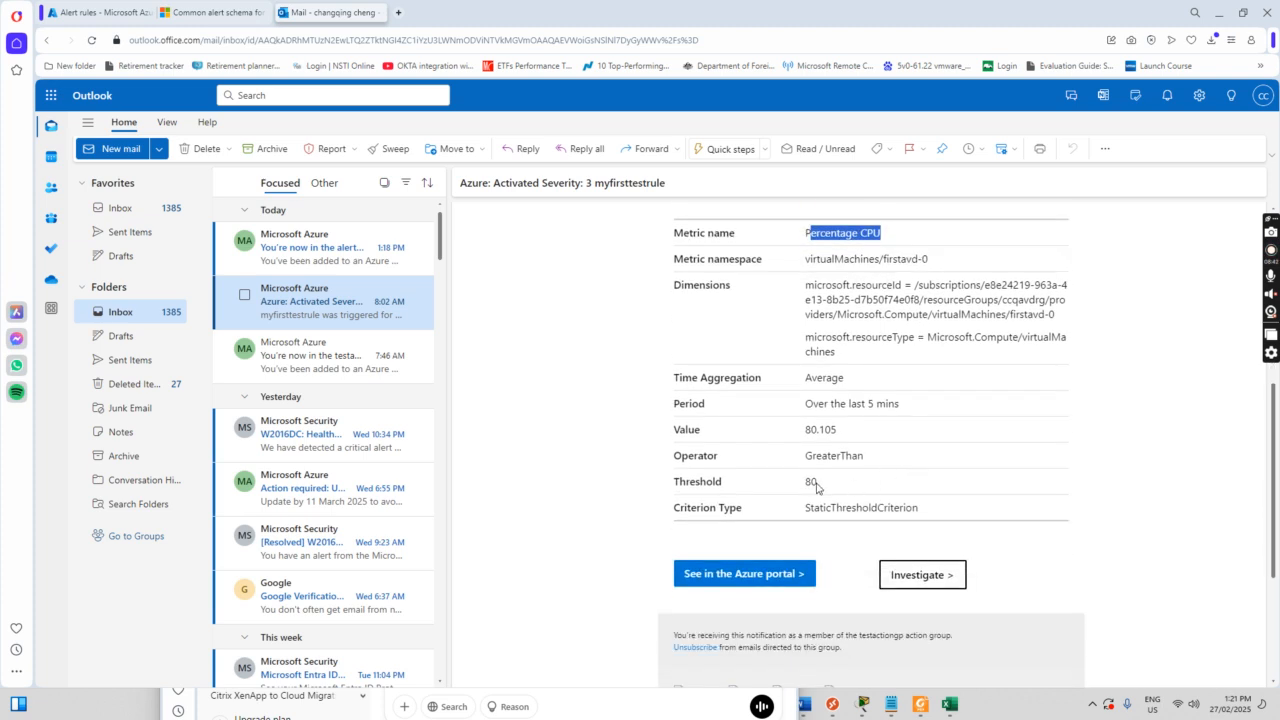
Step: Highlight the 'Over the last 5 mins' period and the firstavd-0 resource name in the email
drag(803, 403, 903, 405)
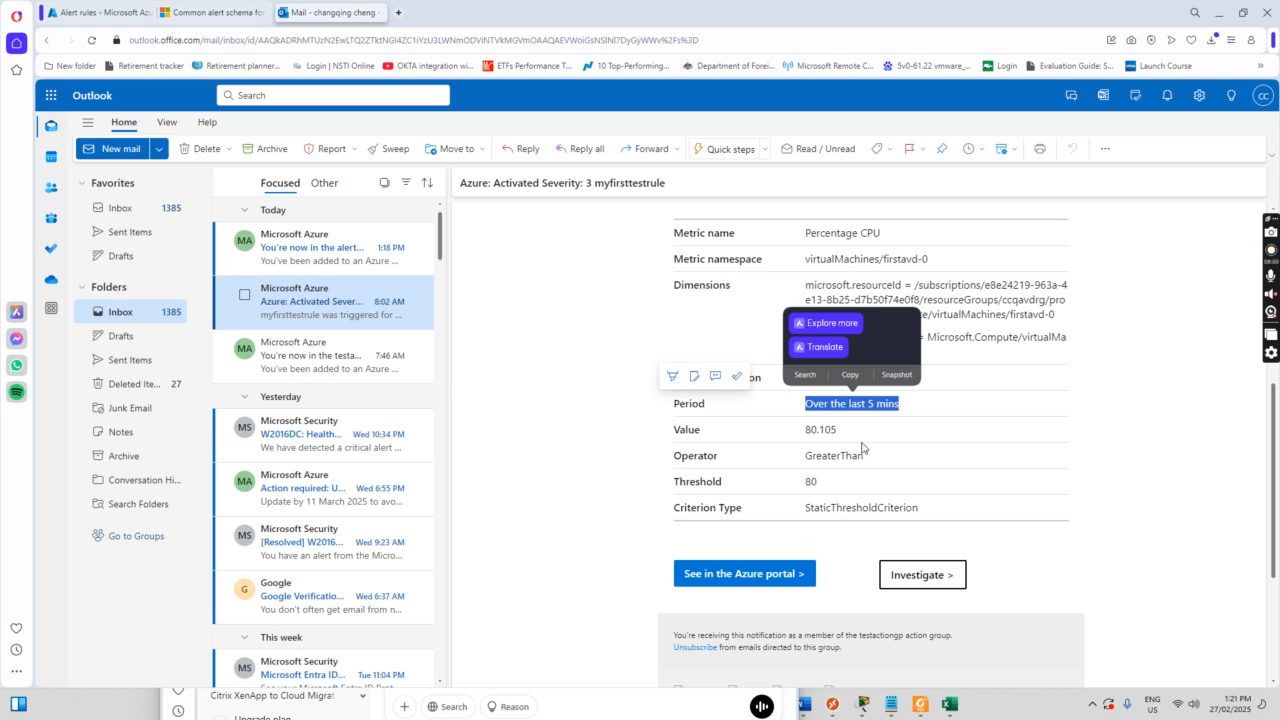
scroll(966, 437, up, 8)
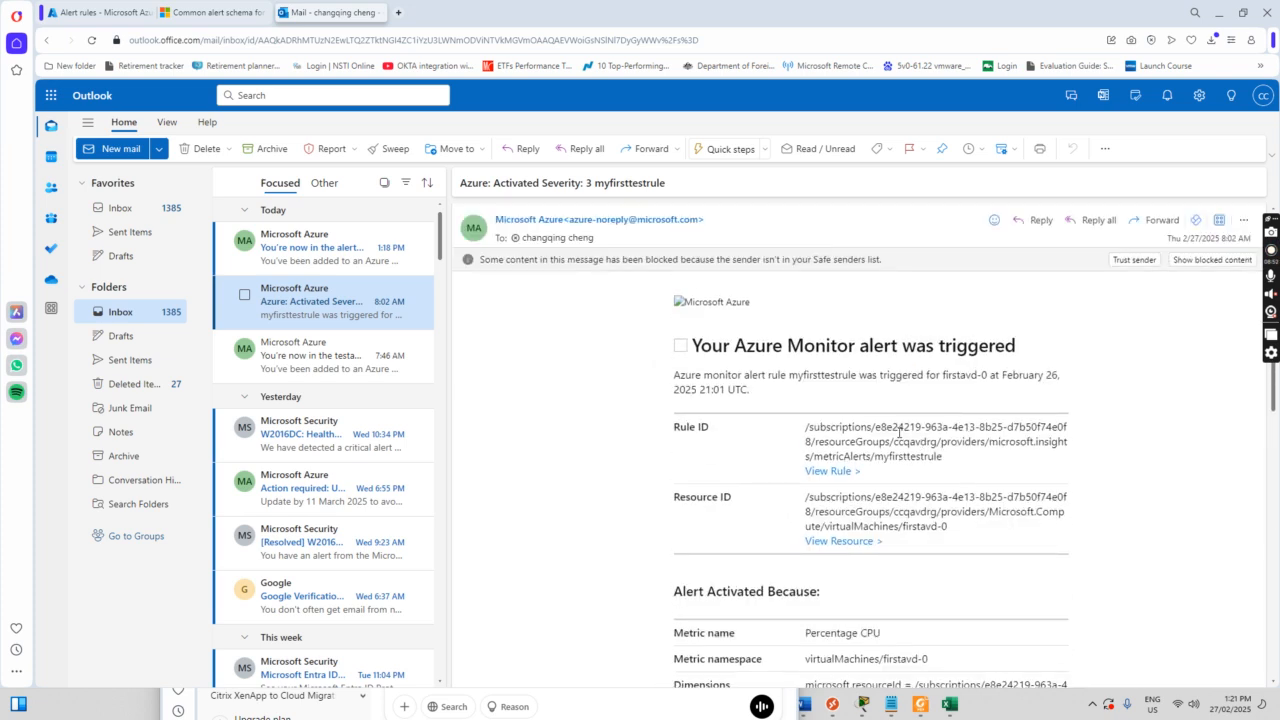
scroll(892, 418, down, 4)
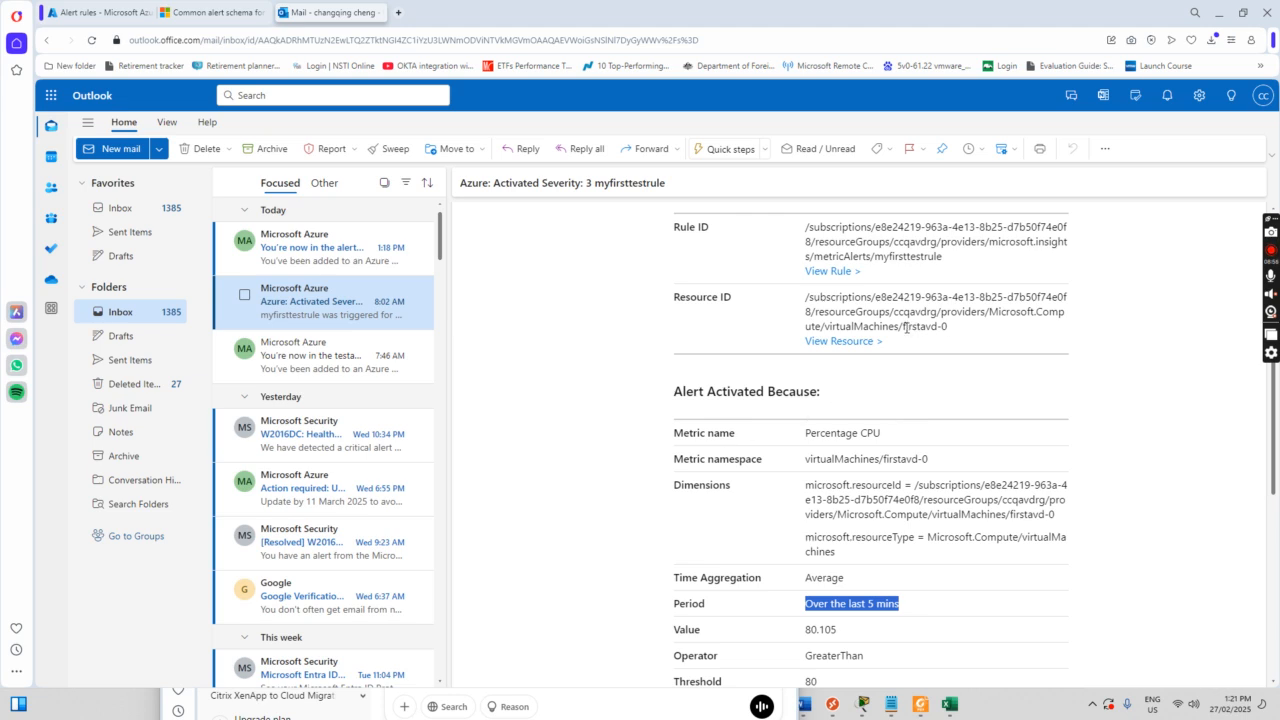
drag(903, 327, 950, 327)
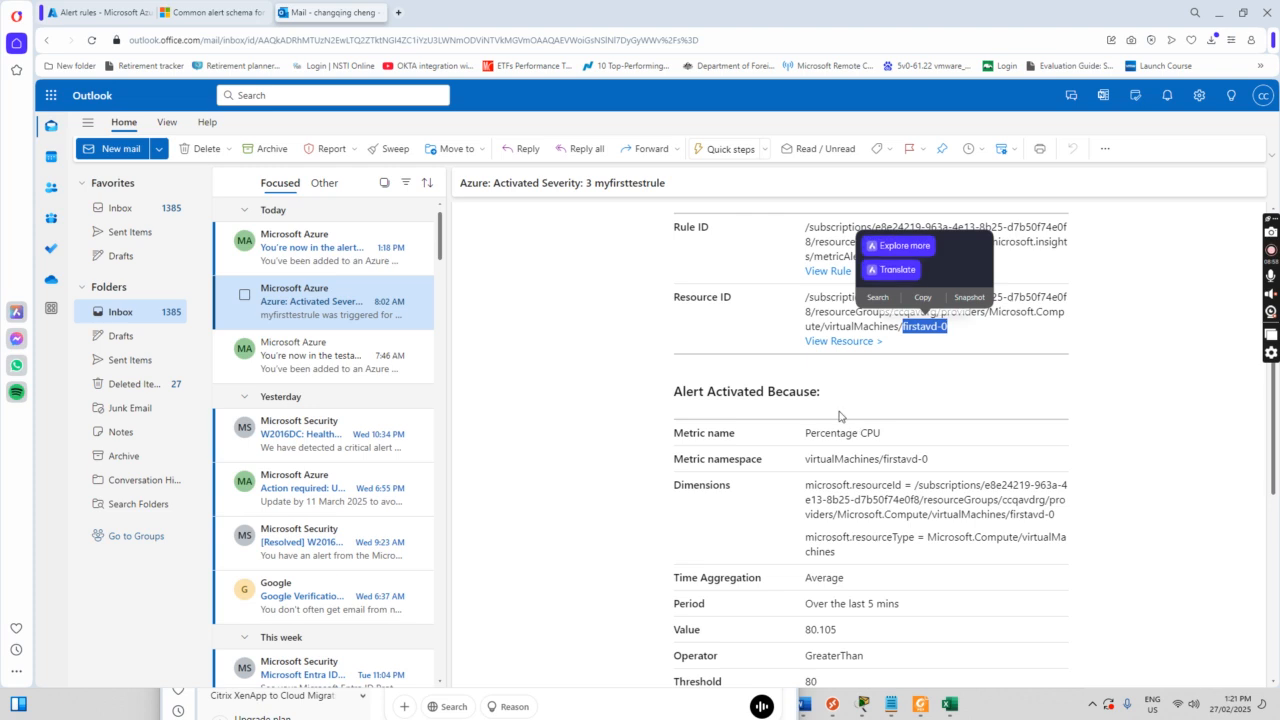